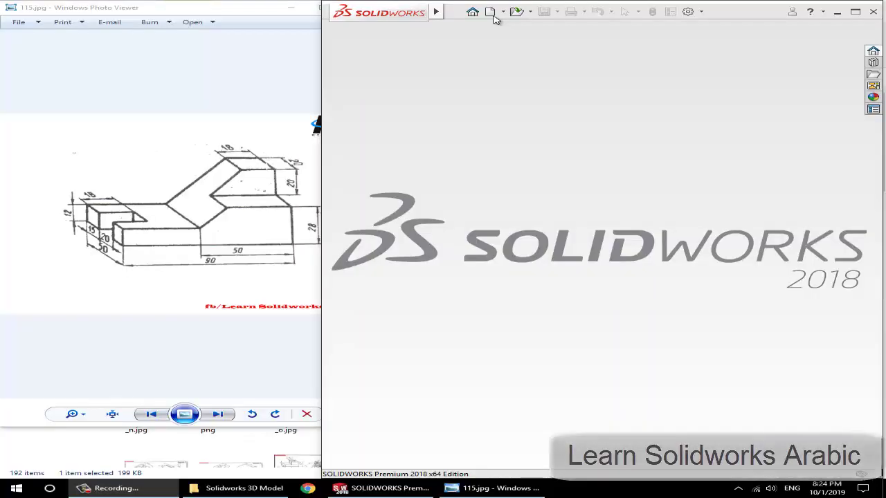
Create a new Part document from the New SOLIDWORKS Document dialog.
click(491, 13)
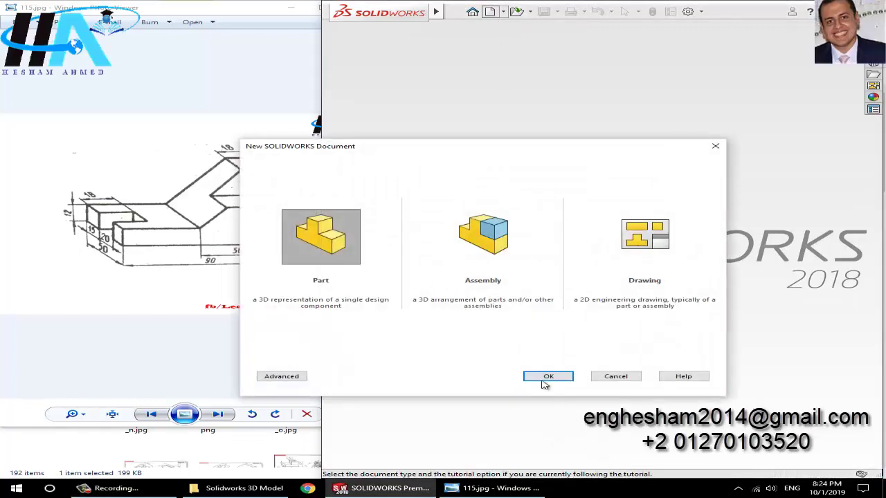
click(547, 376)
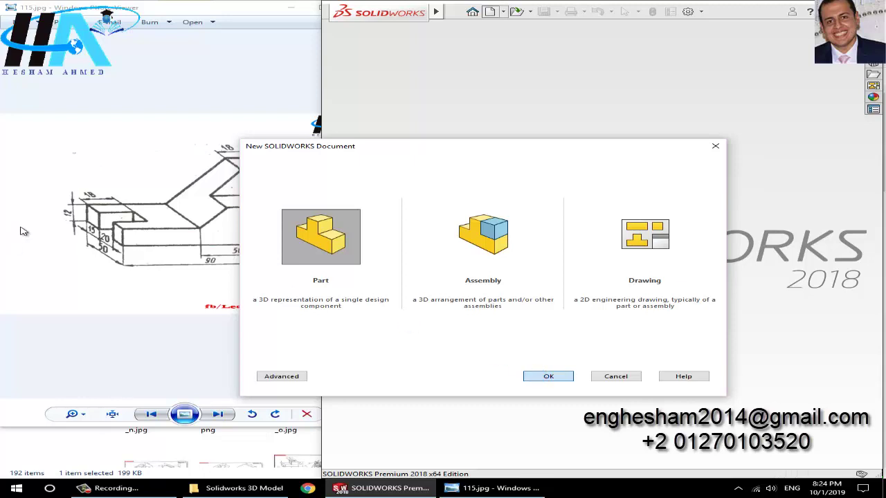
Check the reference drawing, then start a sketch on the Front Plane.
click(72, 223)
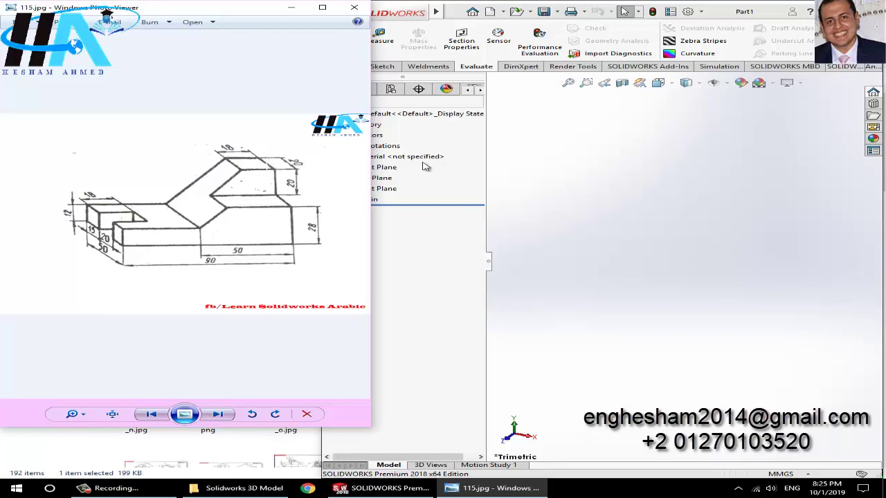
click(387, 170)
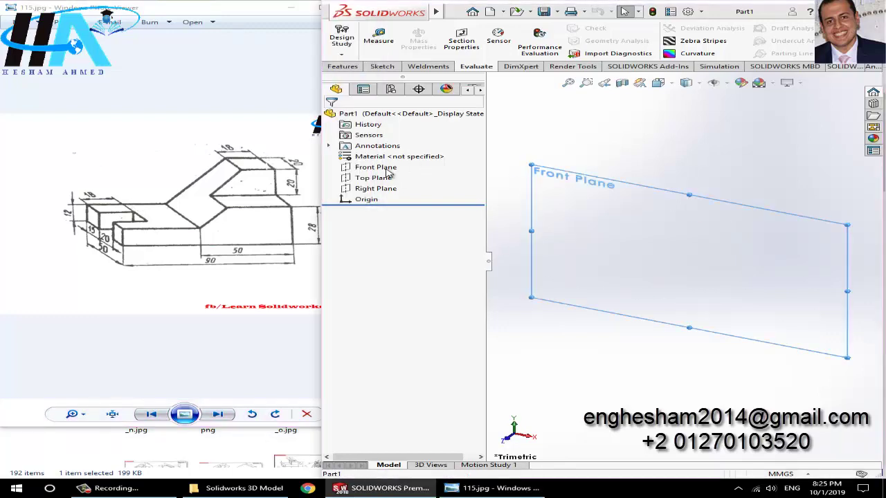
click(387, 172)
click(401, 157)
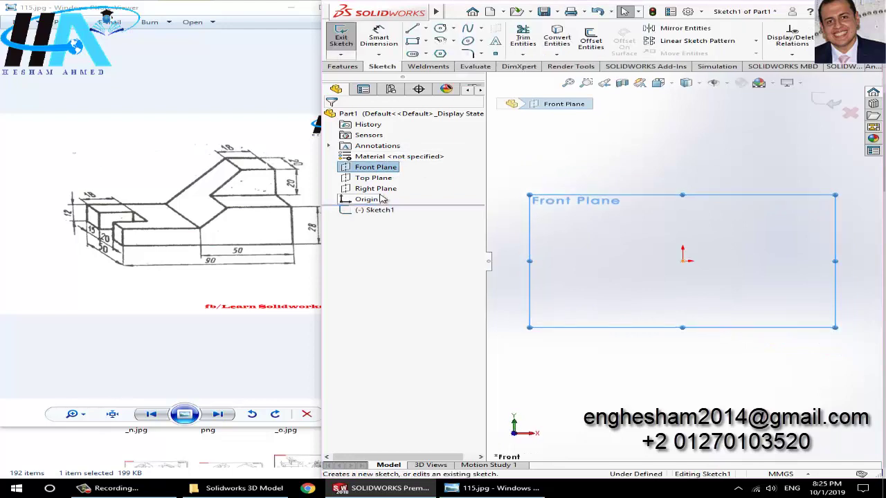
Draw the closed stepped line outline with a sloped edge, starting and ending at the origin.
click(412, 29)
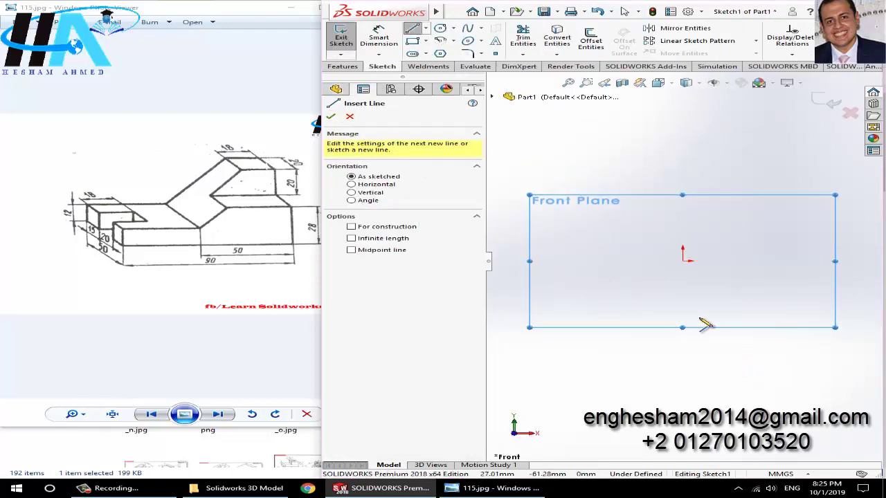
click(684, 260)
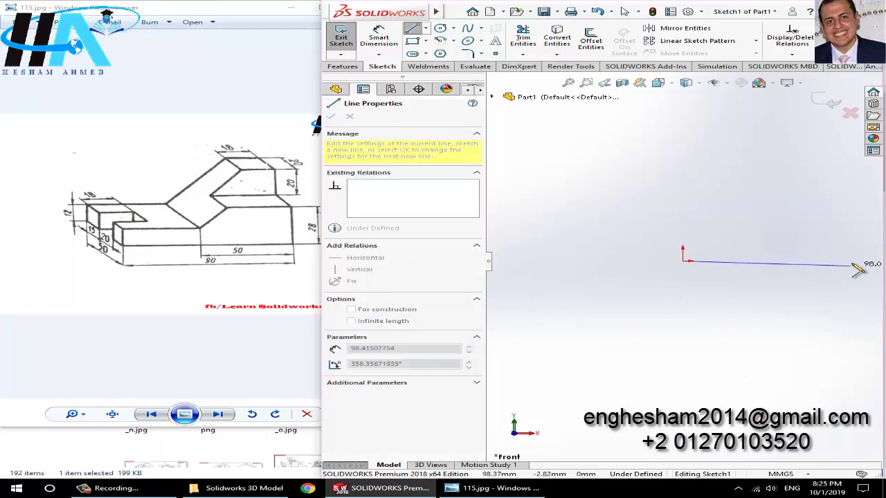
click(837, 212)
click(841, 179)
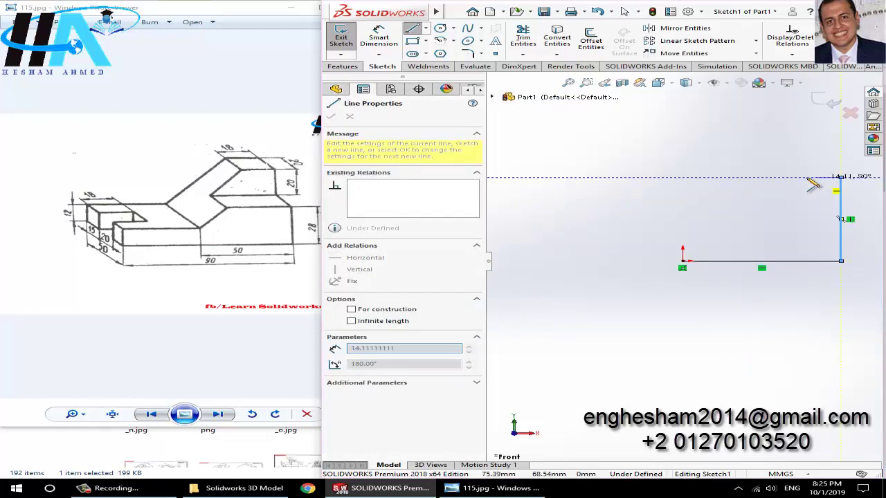
click(793, 178)
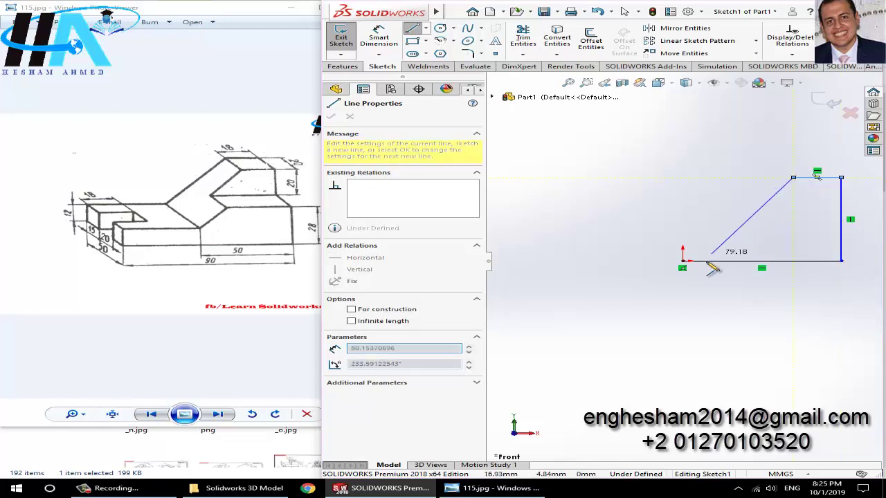
click(740, 230)
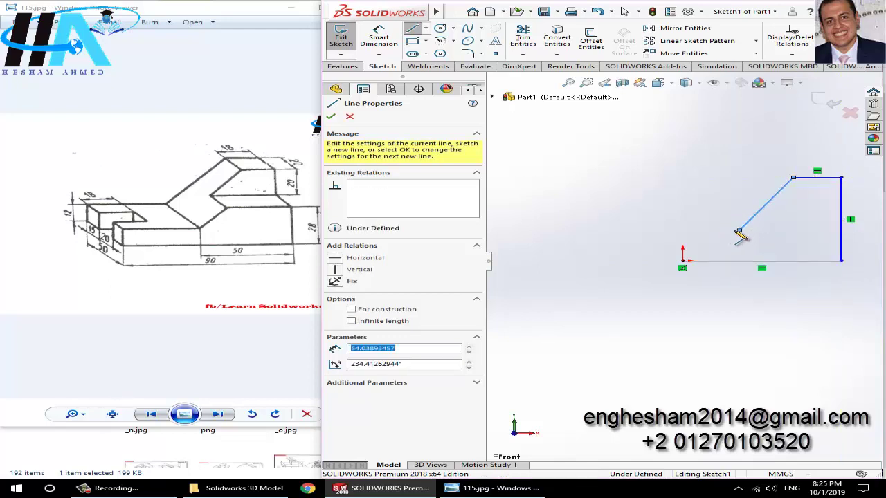
click(682, 230)
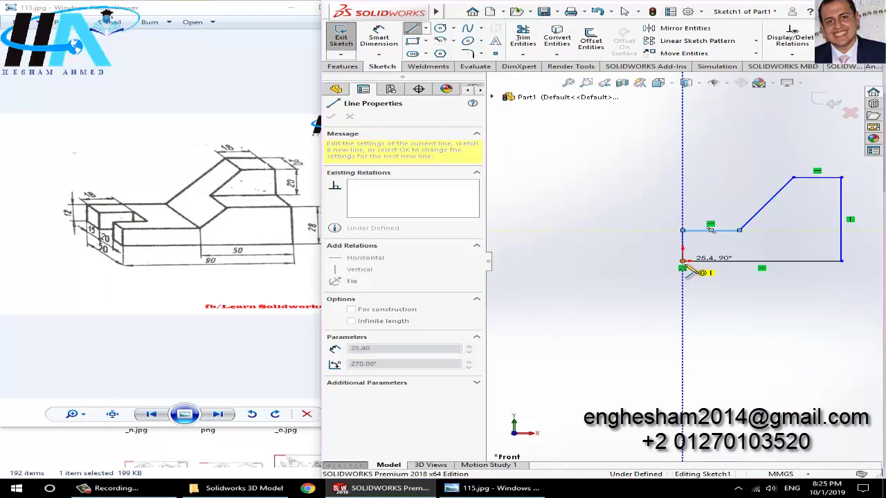
click(682, 261)
scroll(843, 199, down, 3)
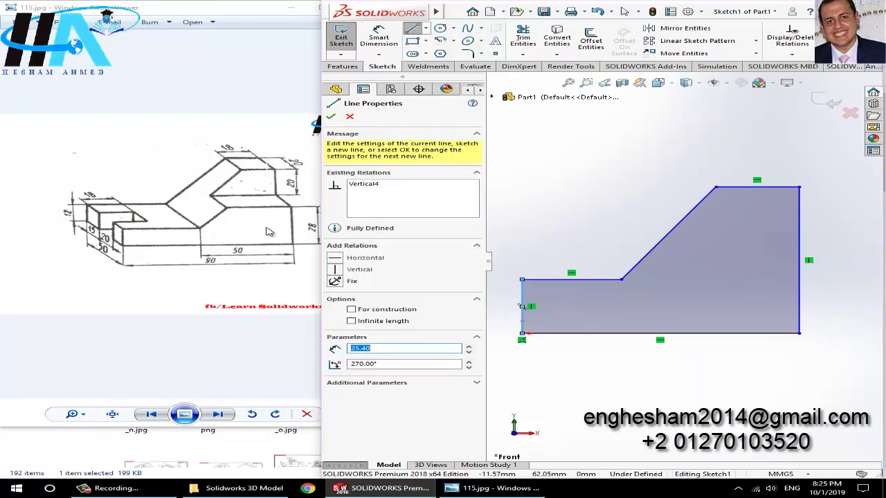
click(379, 38)
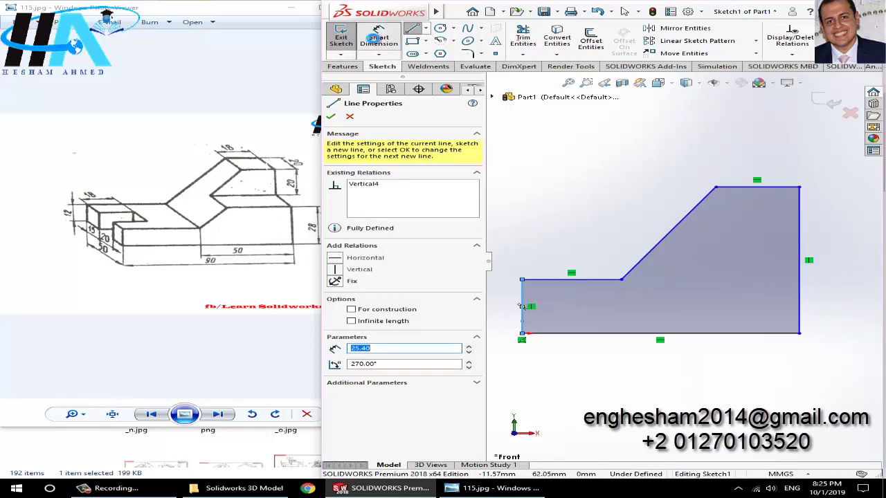
Dimension the profile's overall height 48 mm, bottom width 90 mm and top edge 18 mm.
click(800, 312)
click(852, 295)
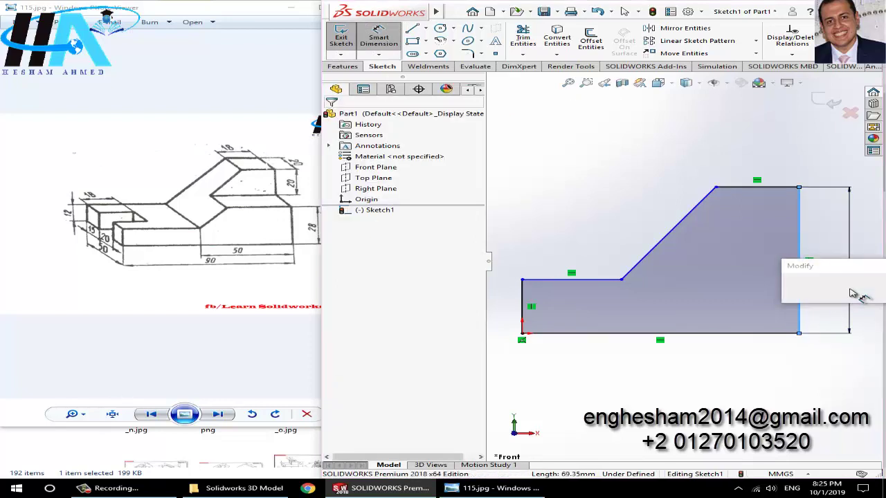
text(28)
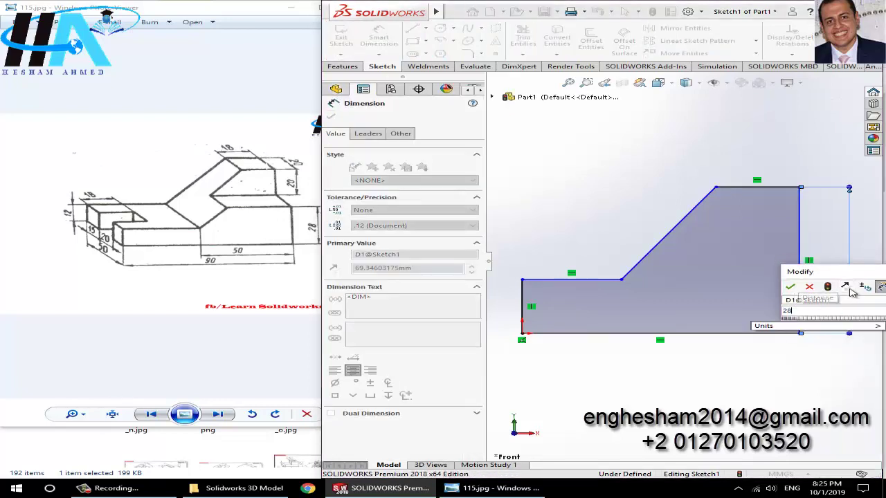
text(+20)
key(Return)
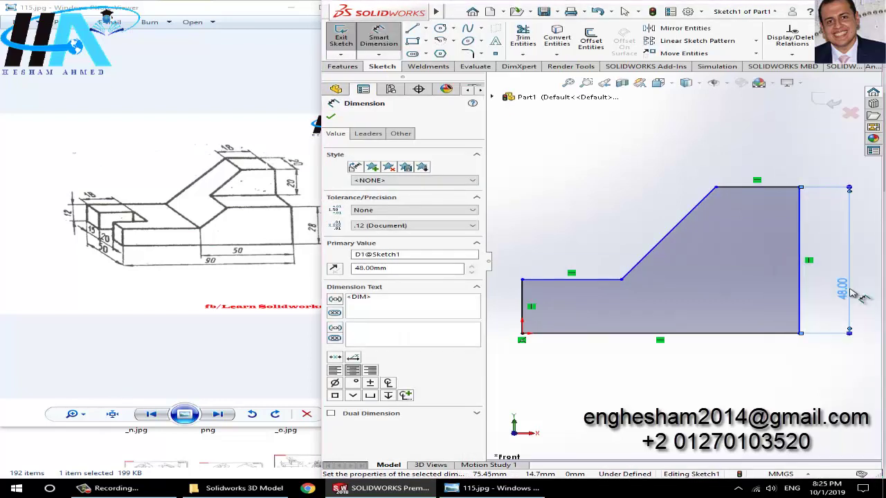
click(721, 335)
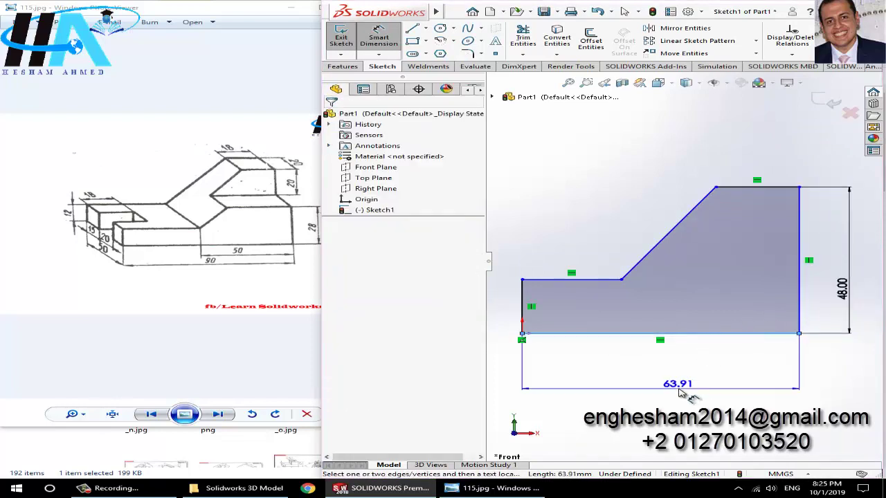
click(681, 392)
key(Return)
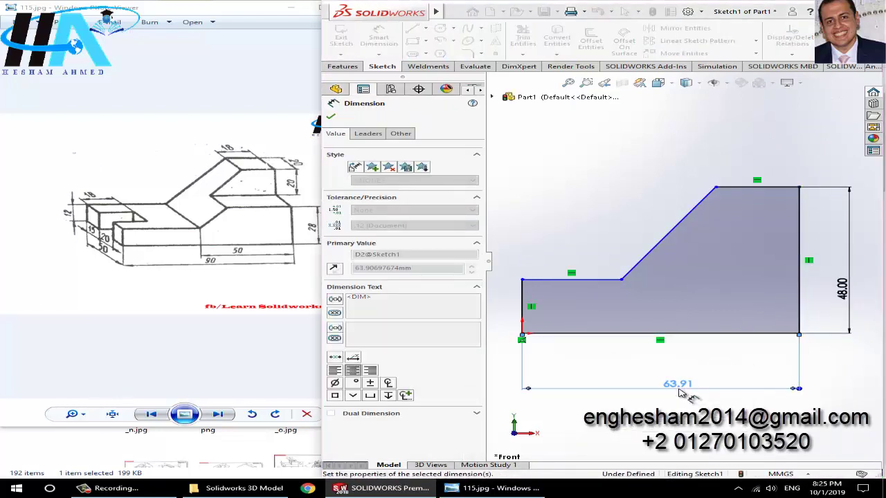
scroll(694, 284, up, 3)
scroll(723, 255, down, 1)
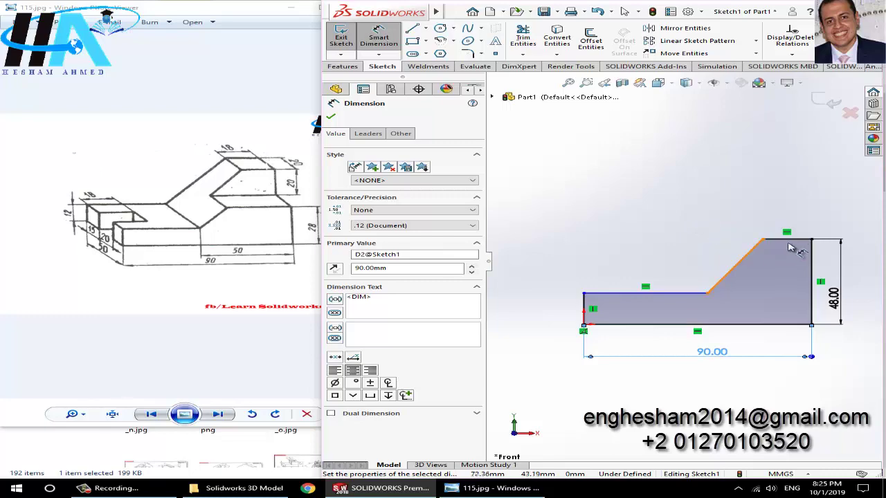
click(794, 240)
click(793, 210)
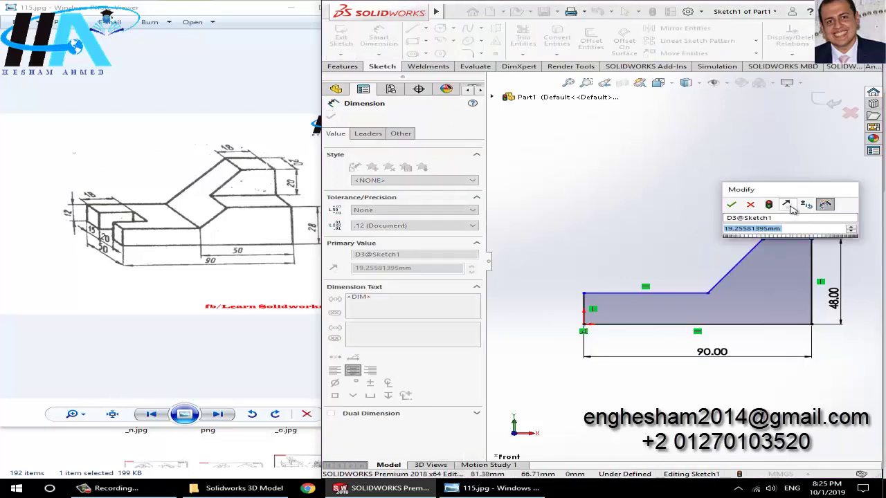
text(18)
key(Return)
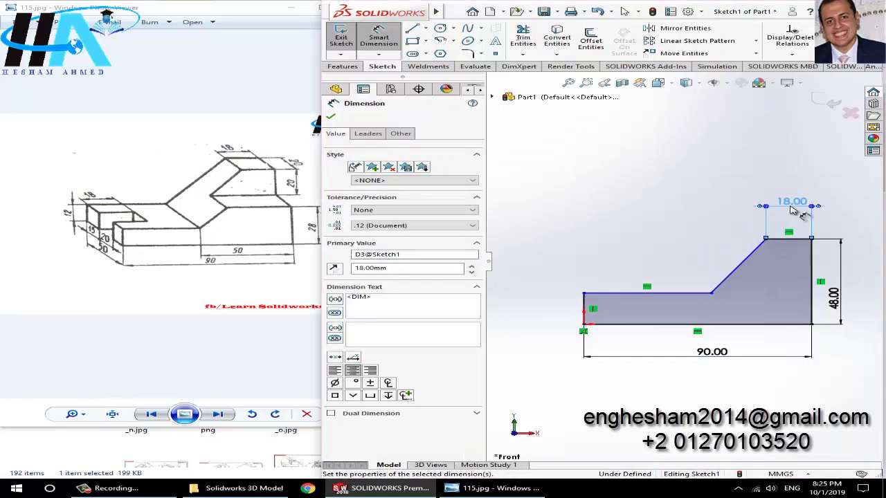
Add the 50 mm step position and 12 mm left height, then exit the sketch.
click(711, 294)
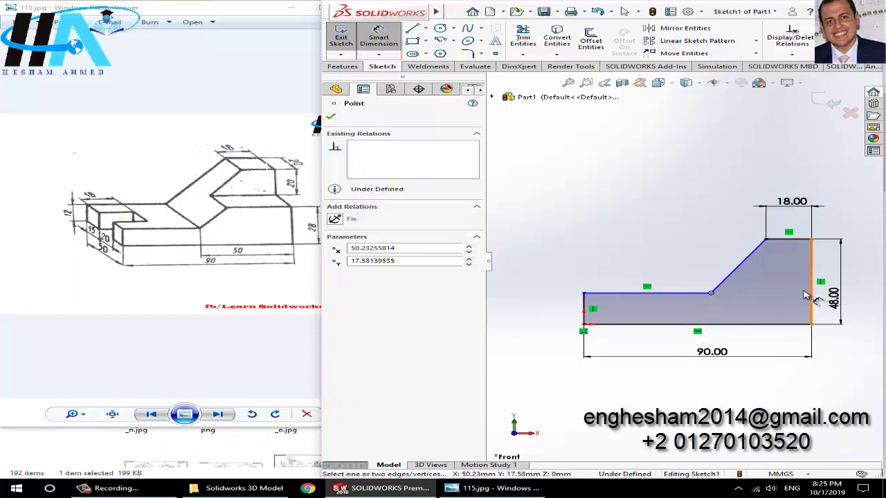
click(813, 294)
click(768, 384)
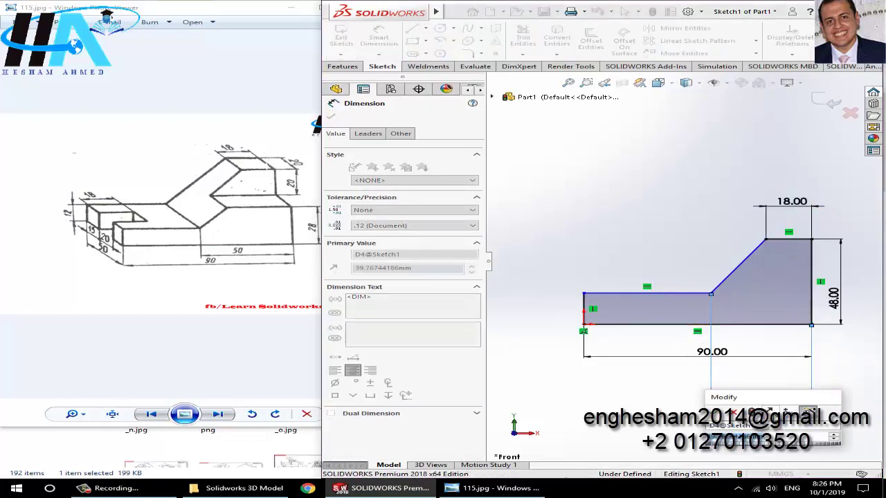
text(50)
key(Return)
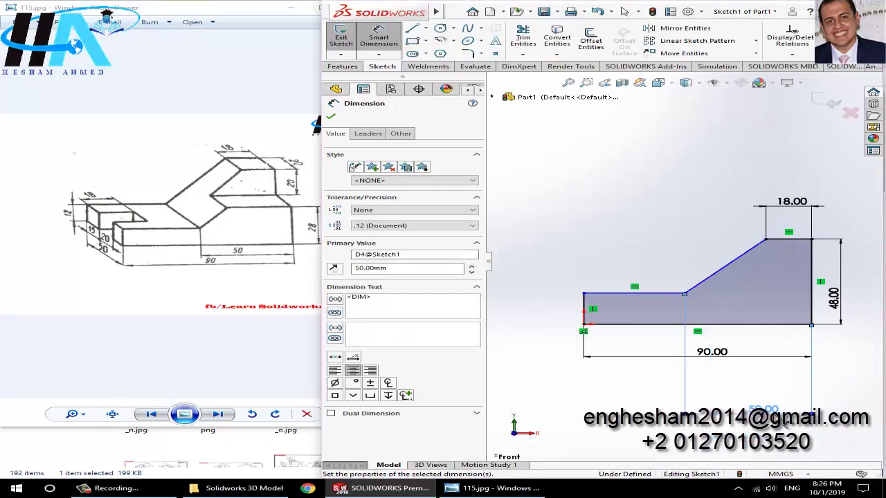
click(585, 308)
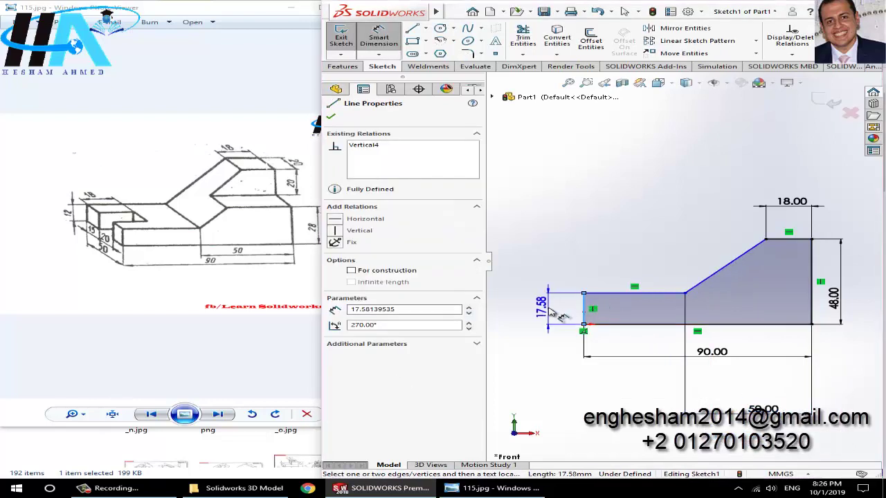
click(548, 311)
text(12)
key(Return)
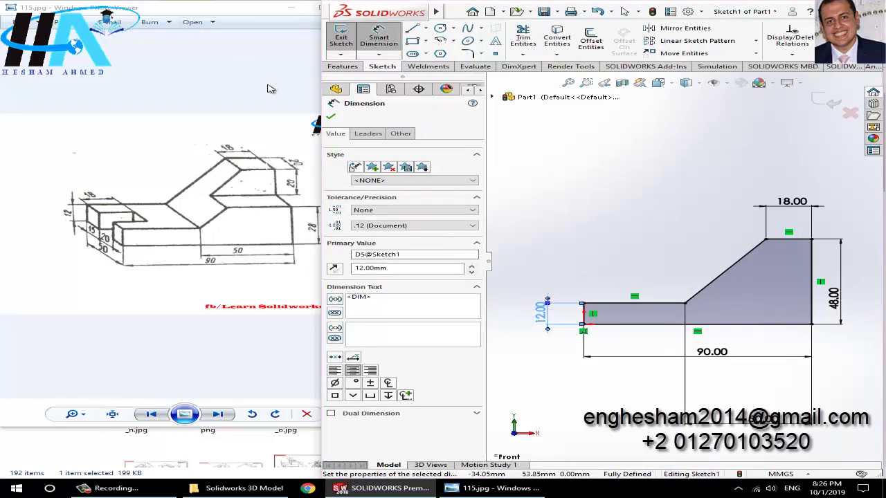
click(340, 38)
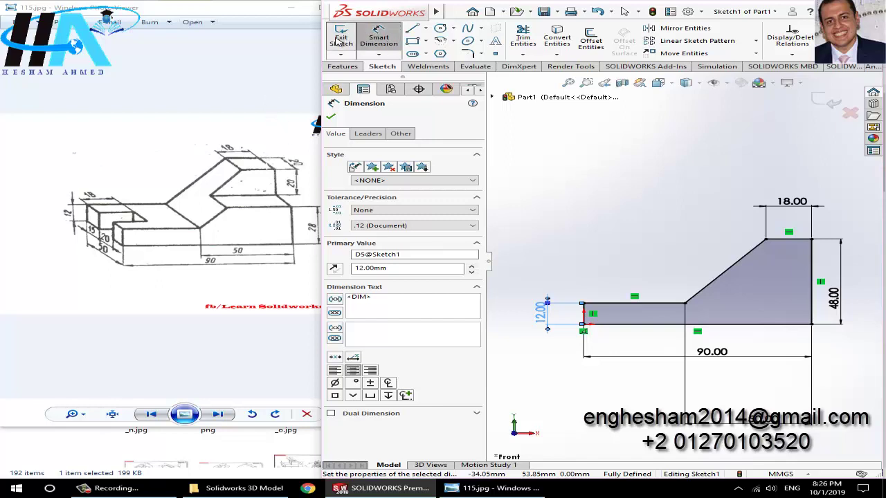
Extrude Sketch1 50 mm blind into the solid Boss-Extrude1 body.
click(344, 66)
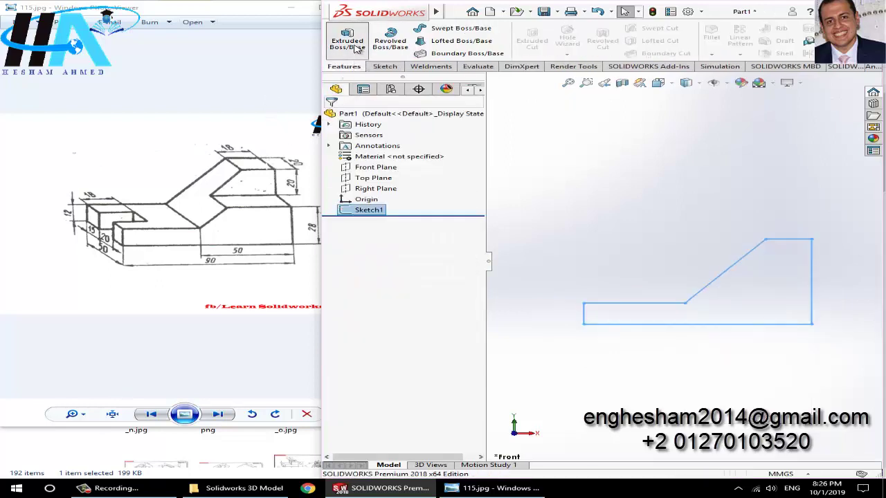
click(347, 38)
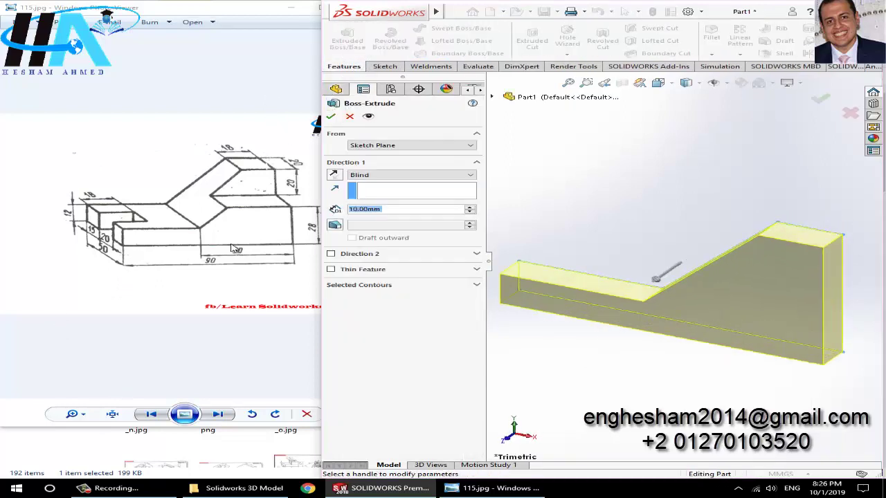
text(50)
key(Return)
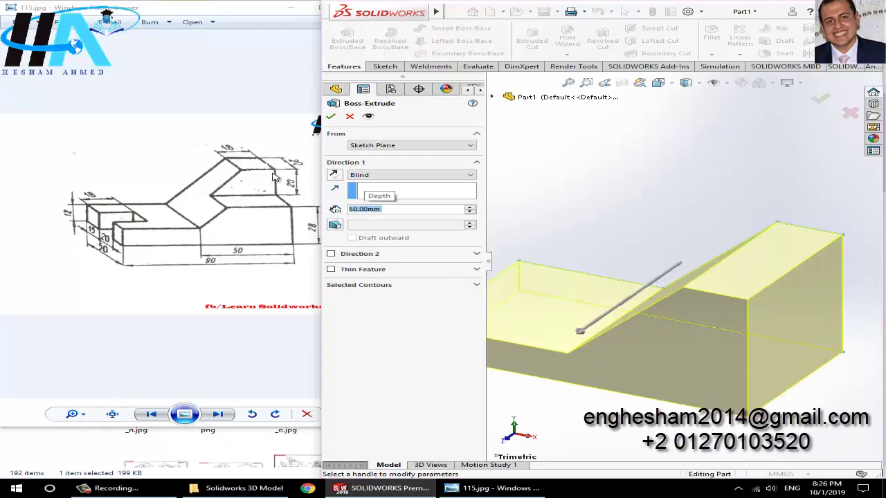
click(331, 116)
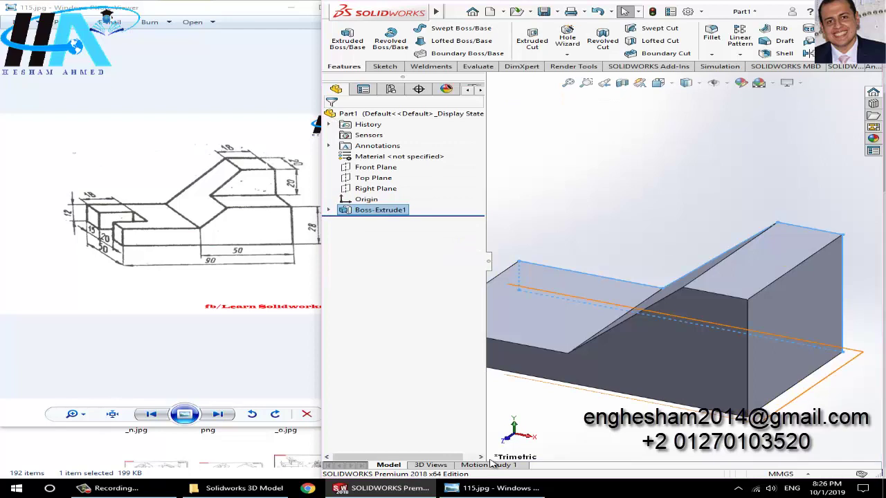
middle_drag(605, 388, 587, 365)
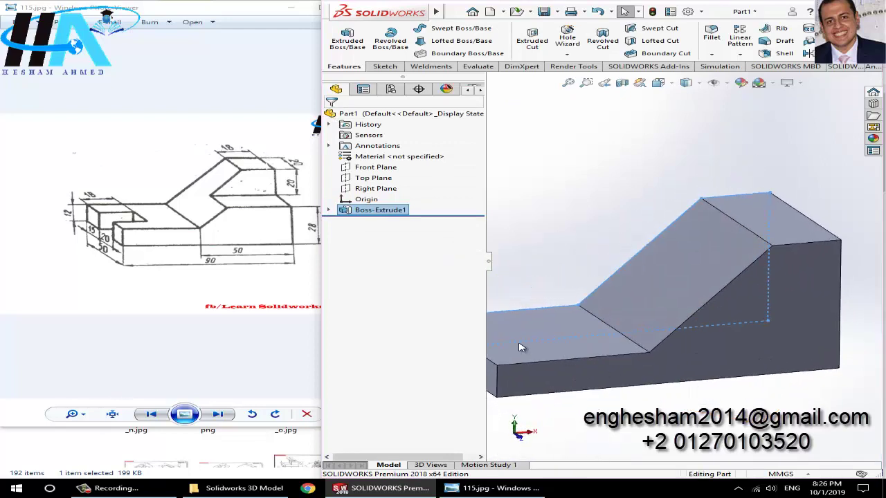
click(529, 351)
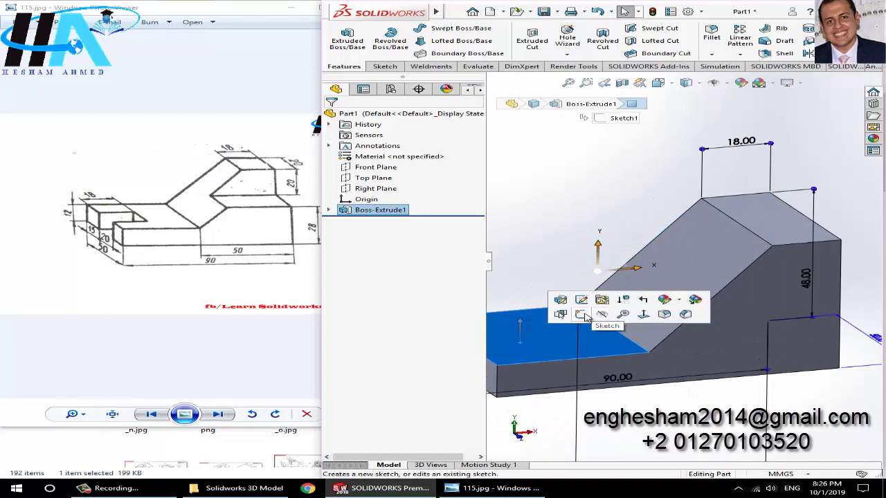
Draw a rectangle on the lower step's top face, set 15 mm from the face edge.
click(580, 315)
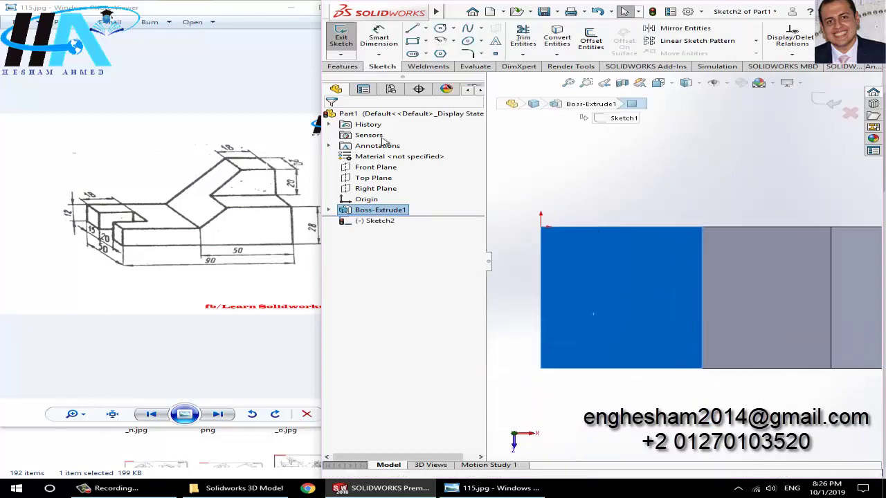
click(541, 277)
click(643, 338)
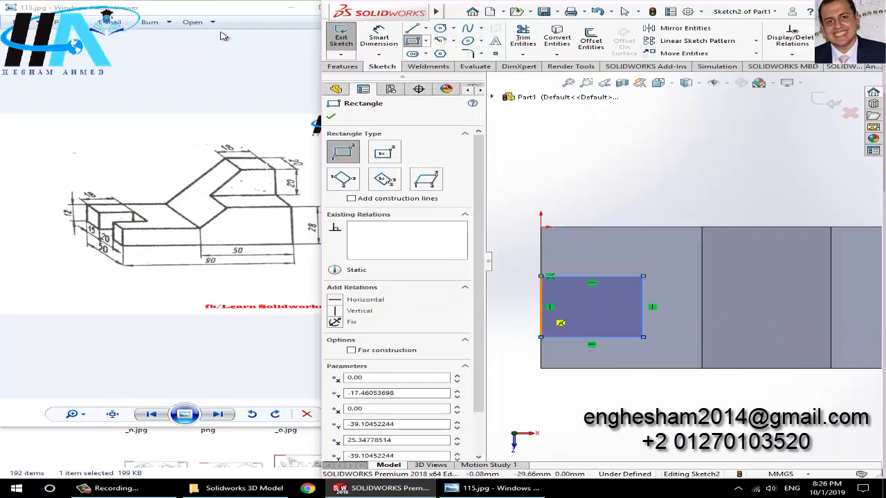
click(379, 40)
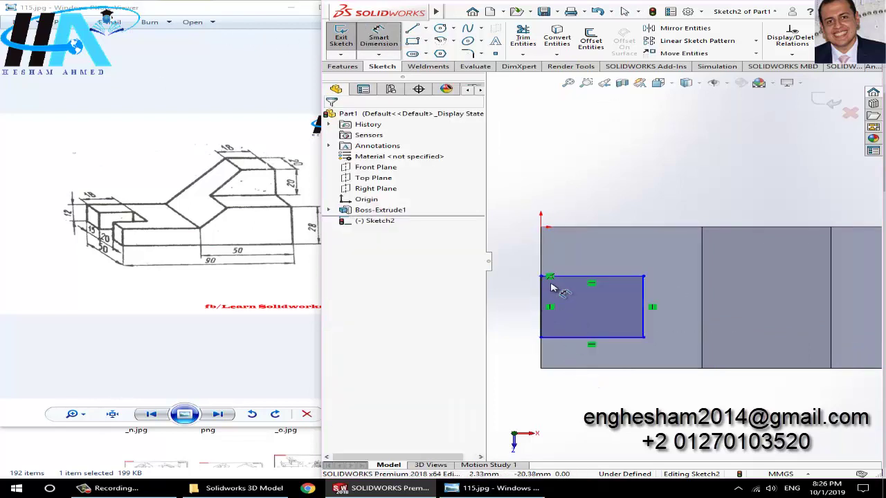
click(568, 277)
click(585, 227)
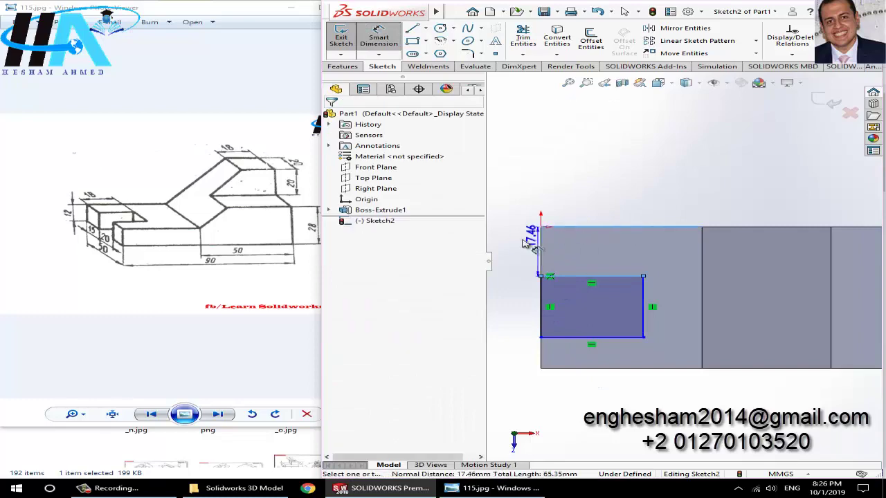
click(519, 244)
text(15)
key(Return)
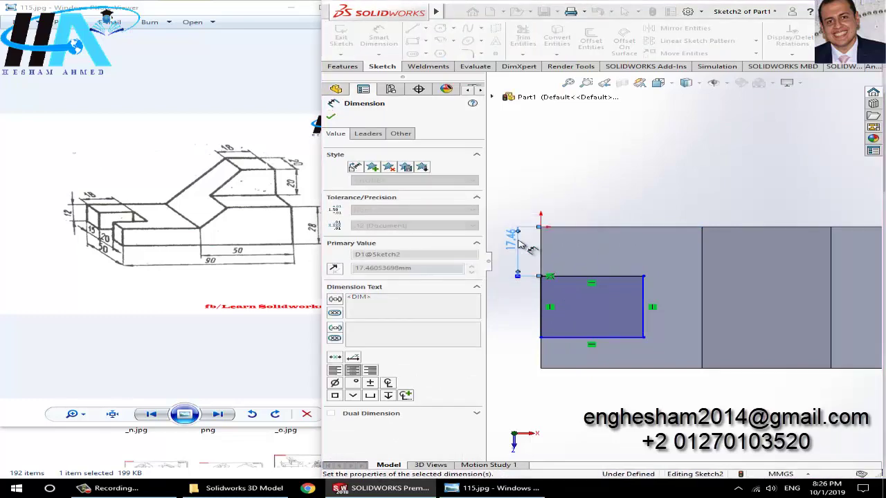
Dimension the rectangle 20 mm tall and 18 mm wide.
click(541, 309)
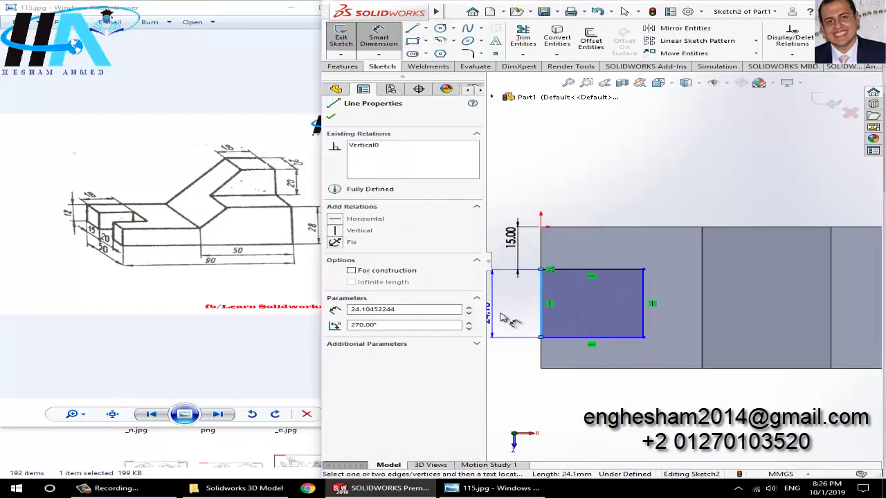
click(510, 316)
text(20)
key(Return)
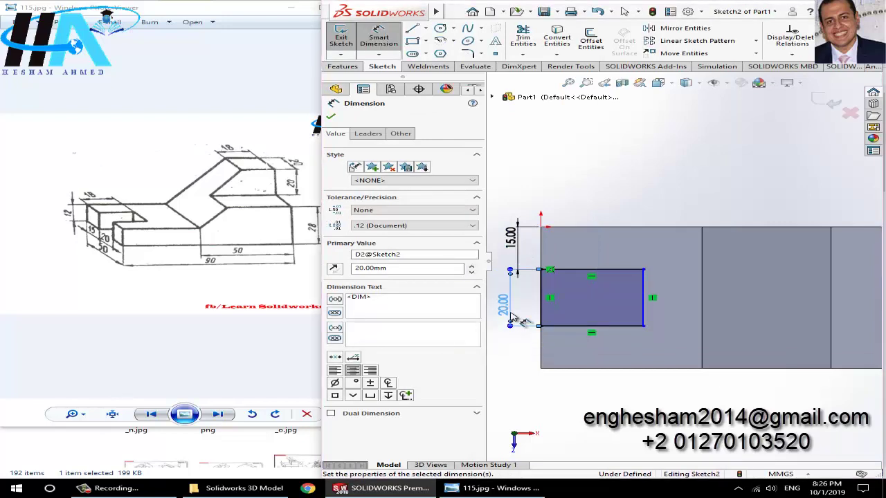
click(636, 272)
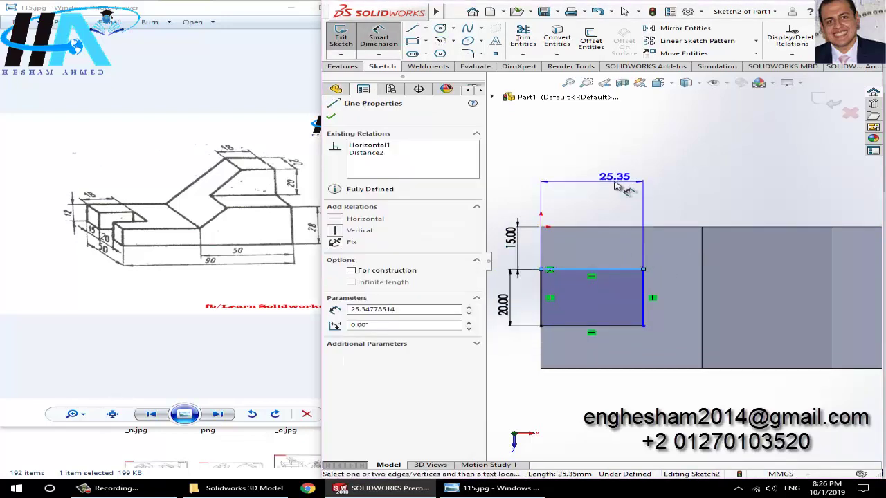
click(615, 179)
text(18)
key(Return)
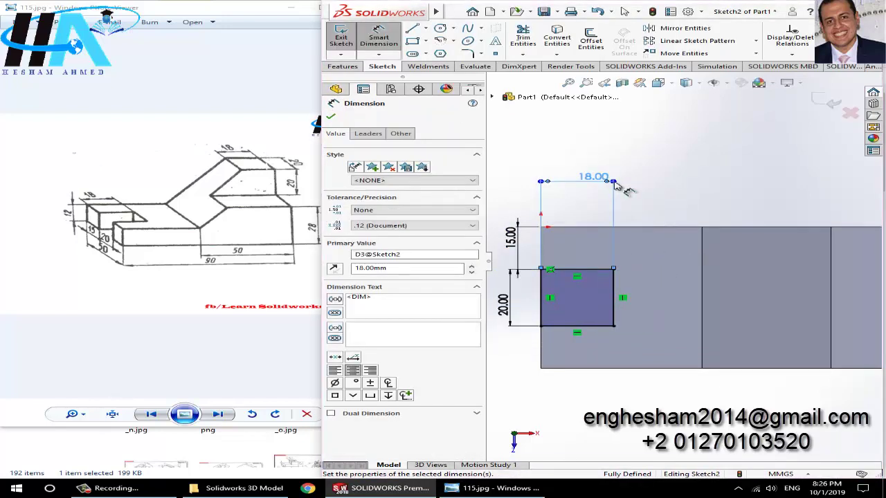
click(342, 66)
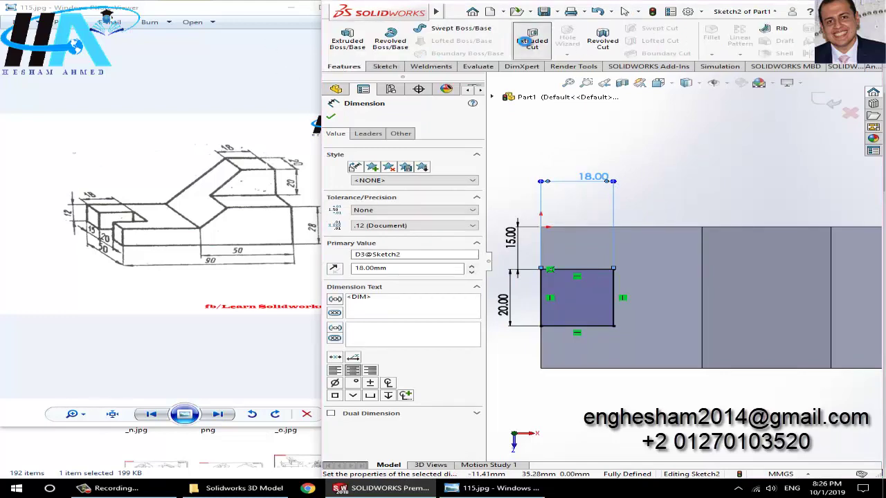
Extruded-cut the rectangle 50 mm blind into the lower step as Cut-Extrude1.
key(ctrl+7)
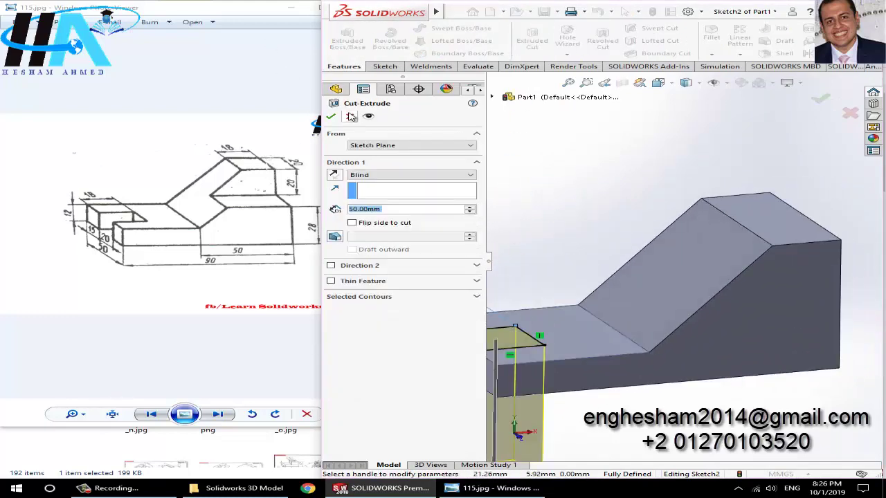
click(331, 117)
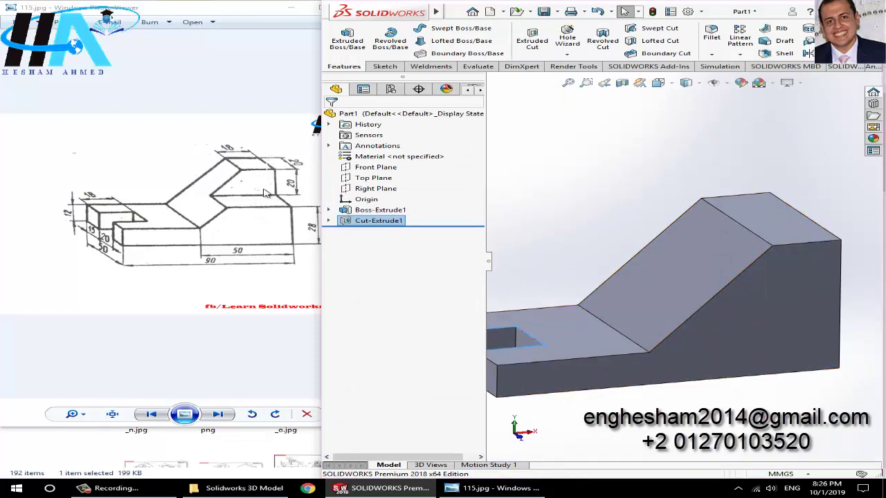
Draw a corner rectangle from the corner of the upper step's top face.
click(765, 228)
click(758, 192)
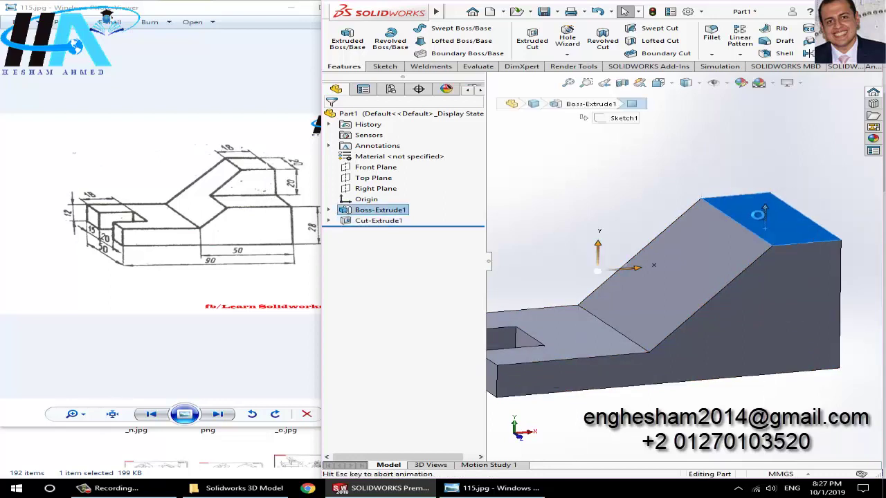
scroll(775, 269, down, 3)
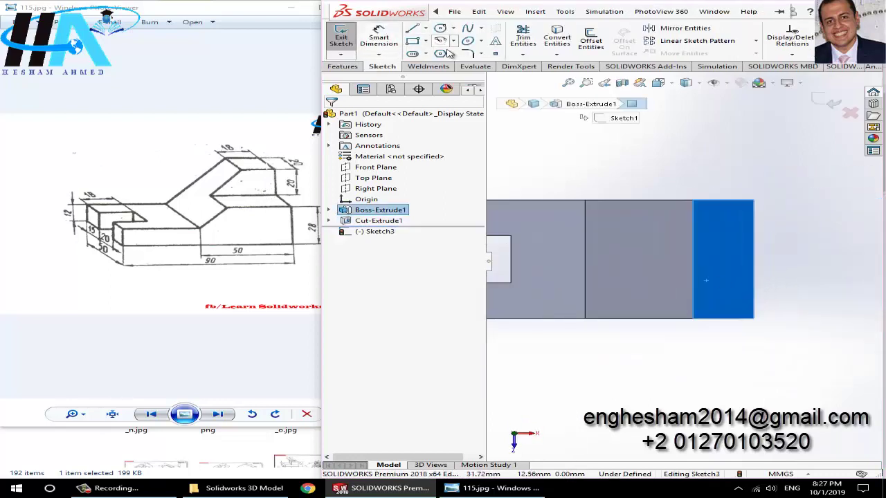
click(413, 42)
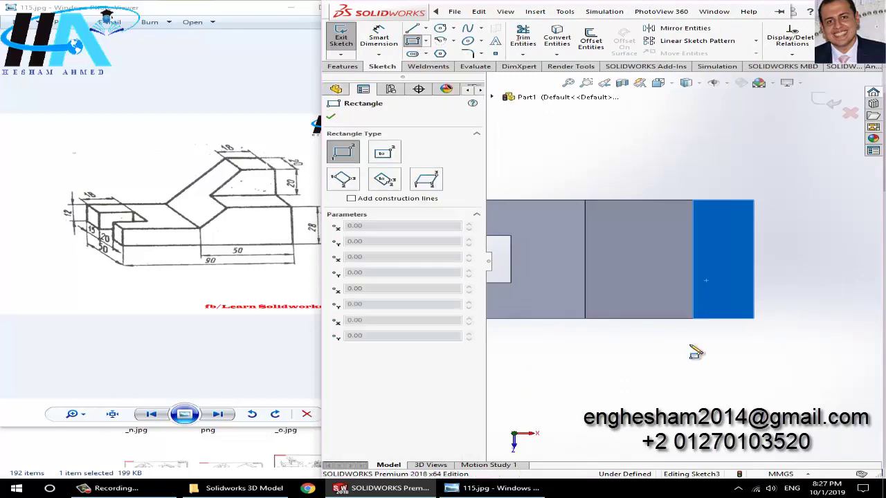
click(753, 318)
click(635, 260)
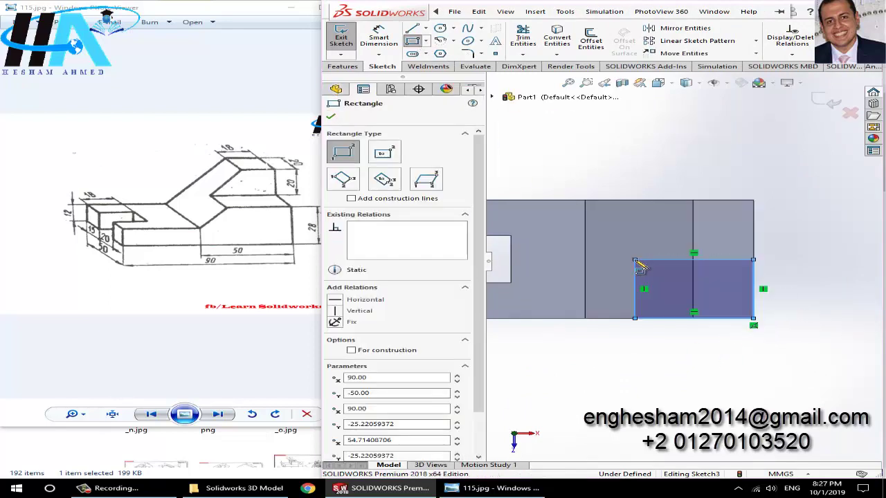
Dimension the rectangle 20 mm from the face's top edge and exit the sketch.
click(380, 41)
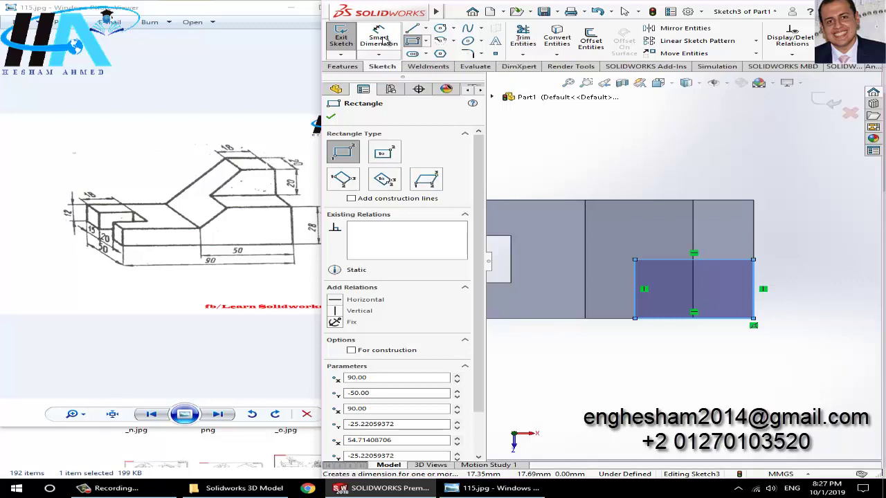
click(728, 261)
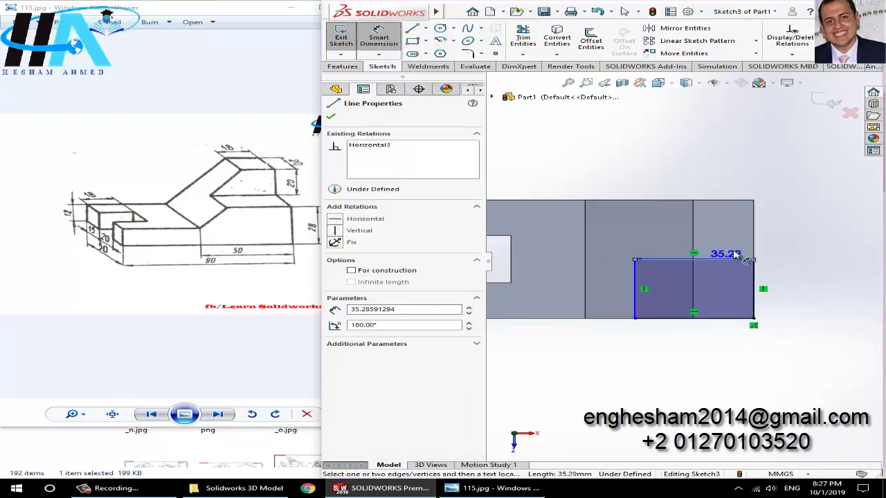
click(753, 202)
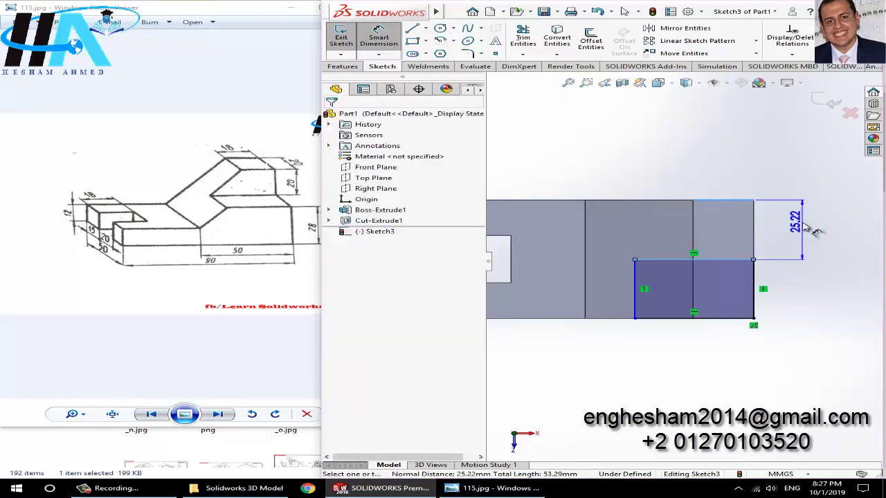
click(793, 216)
text(20)
key(Return)
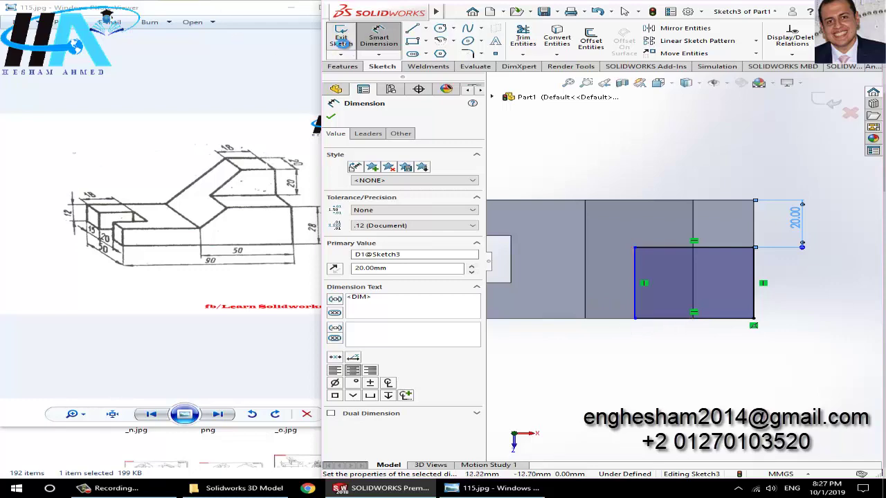
click(341, 40)
Cut the Sketch3 rectangle 20 mm blind as Cut-Extrude2.
click(533, 41)
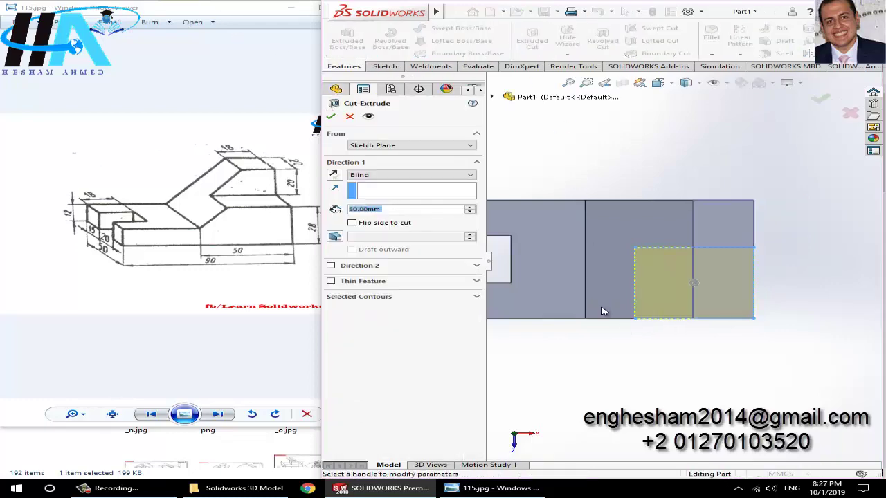
middle_drag(631, 201, 590, 250)
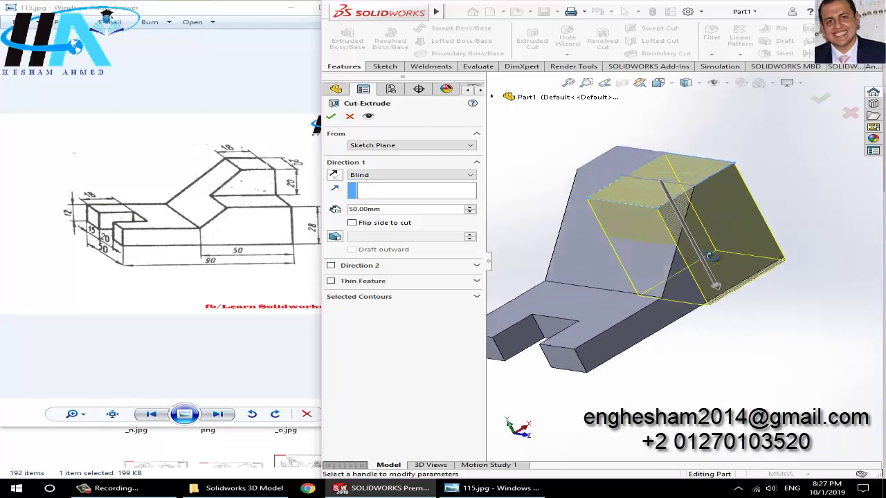
double_click(379, 209)
text(20)
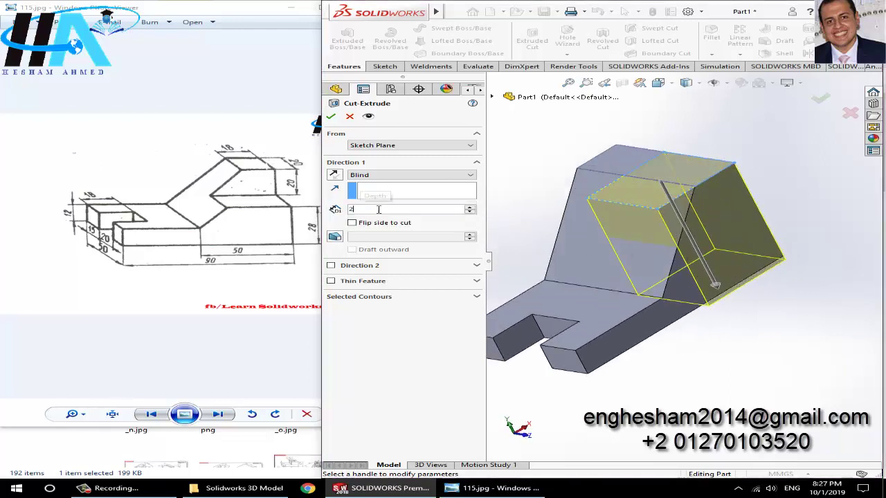
key(Return)
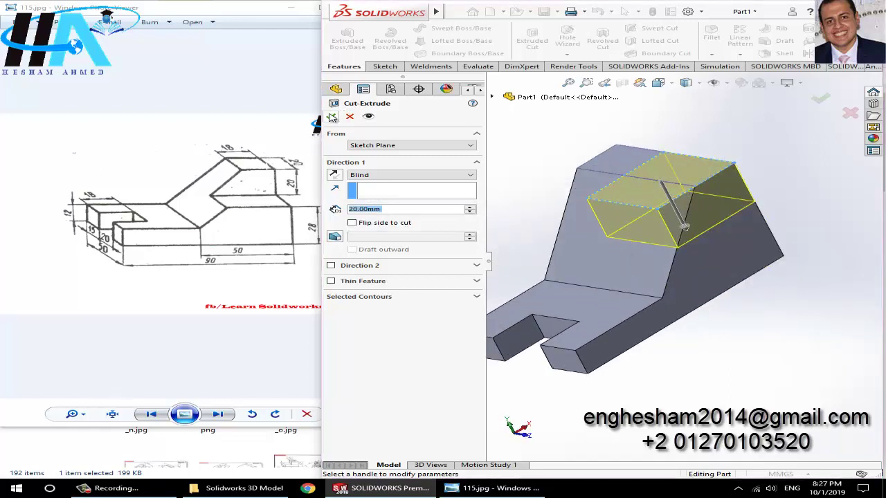
click(332, 116)
Edit Sketch3 and drag the rectangle's bottom-left corner left to widen the notch.
scroll(643, 236, down, 5)
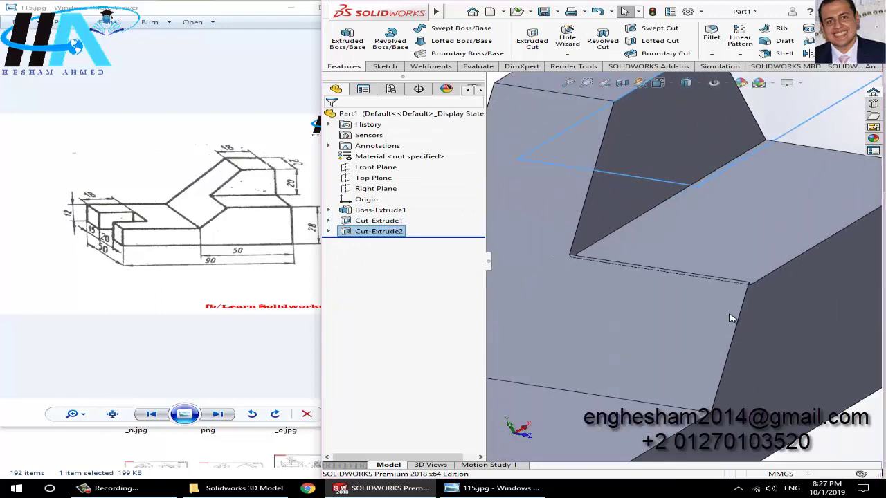
scroll(732, 316, down, 2)
scroll(699, 269, up, 3)
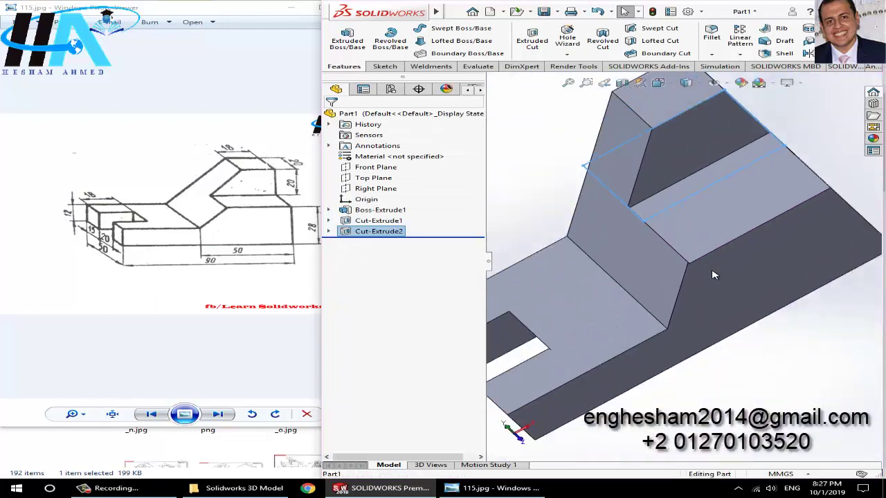
click(330, 232)
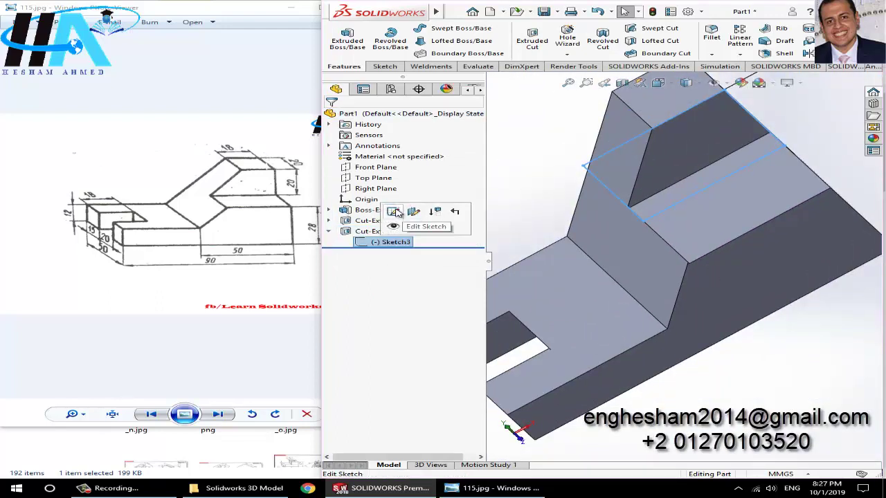
click(392, 212)
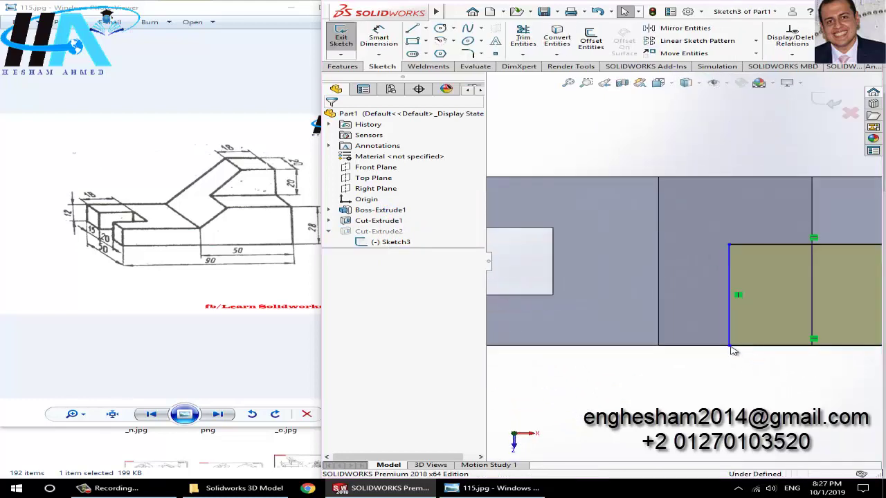
drag(729, 344, 685, 342)
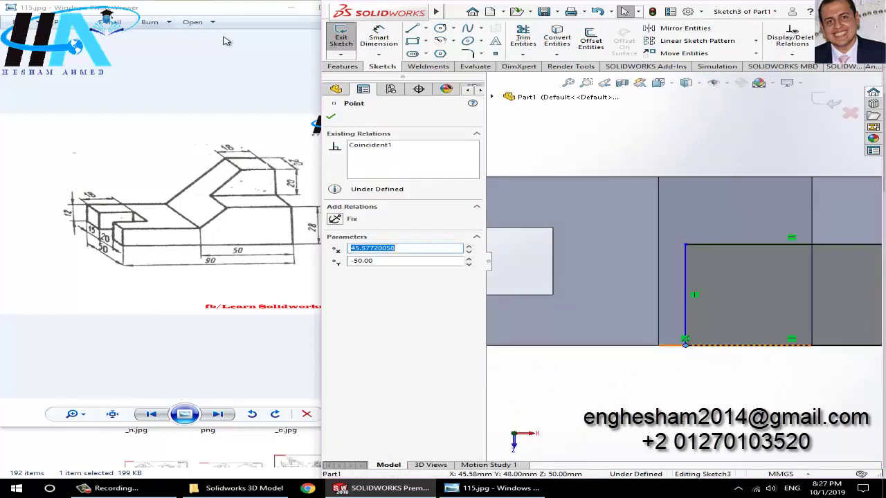
click(341, 38)
Apply Copper from the Copper Alloys library as the part material.
middle_drag(723, 269, 697, 232)
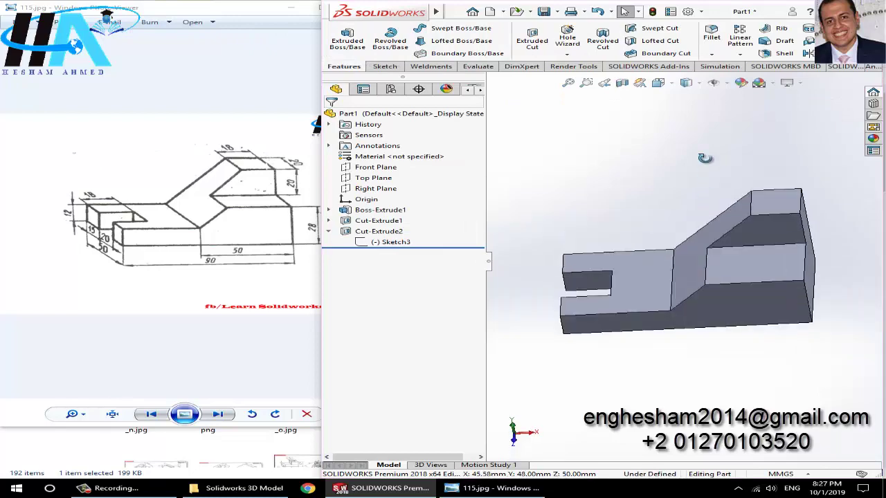
scroll(698, 233, down, 3)
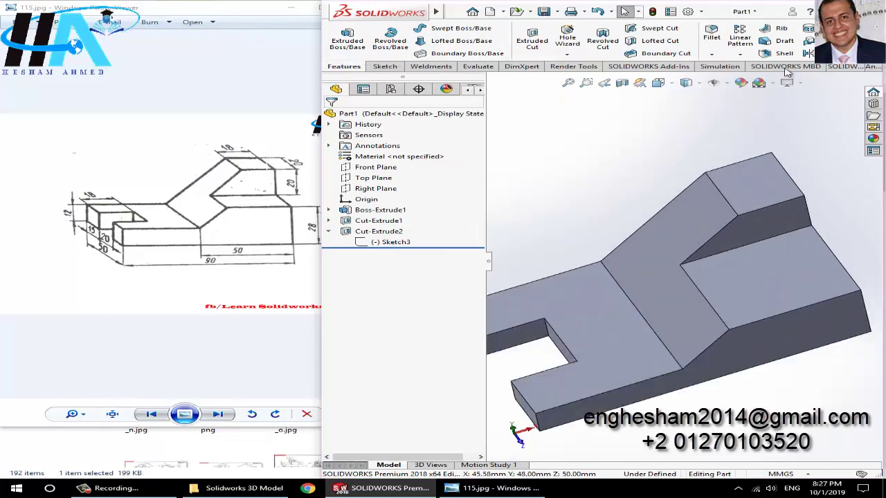
key(super+Up)
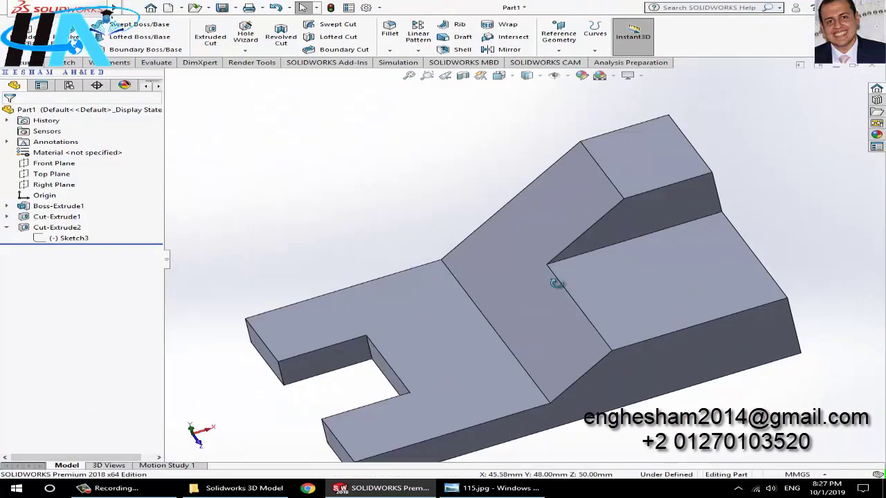
mouse_move(557, 284)
middle_down()
mouse_move(561, 231)
mouse_move(556, 299)
middle_up()
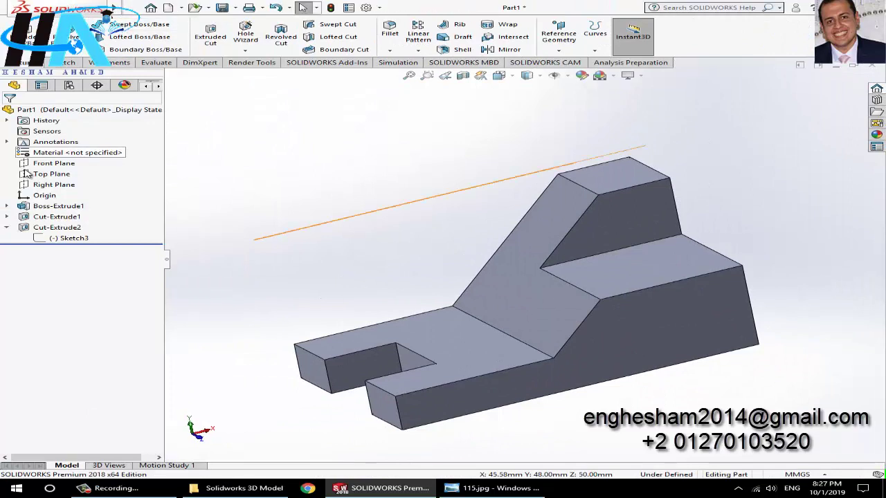
click(67, 157)
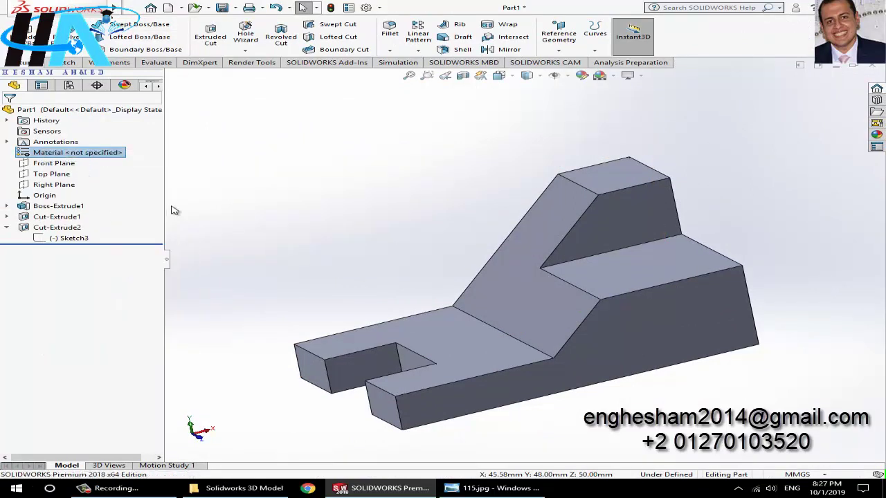
scroll(250, 271, down, 5)
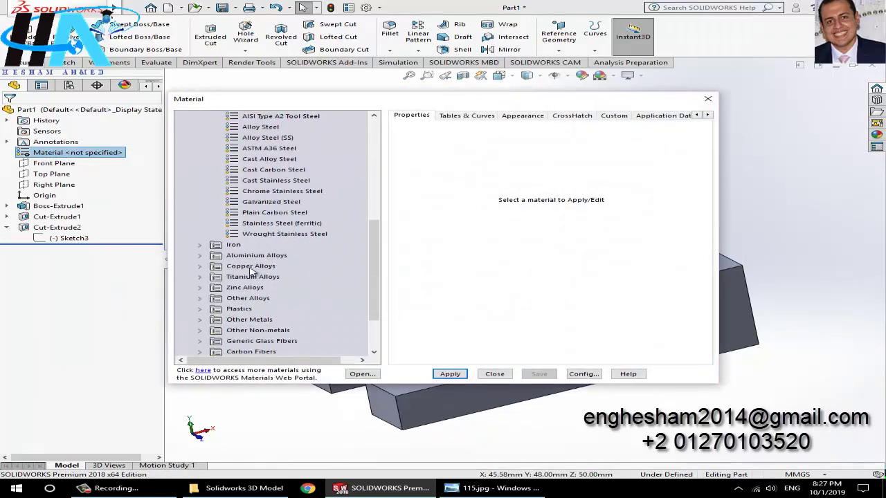
click(201, 266)
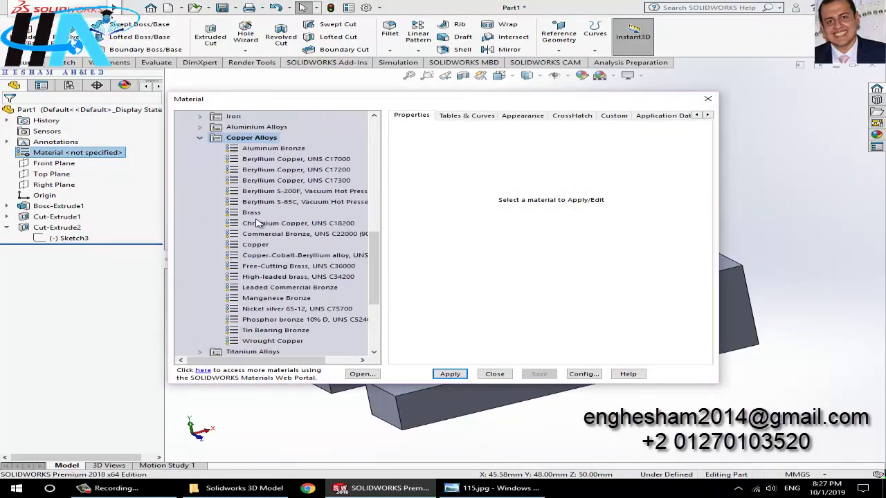
click(255, 244)
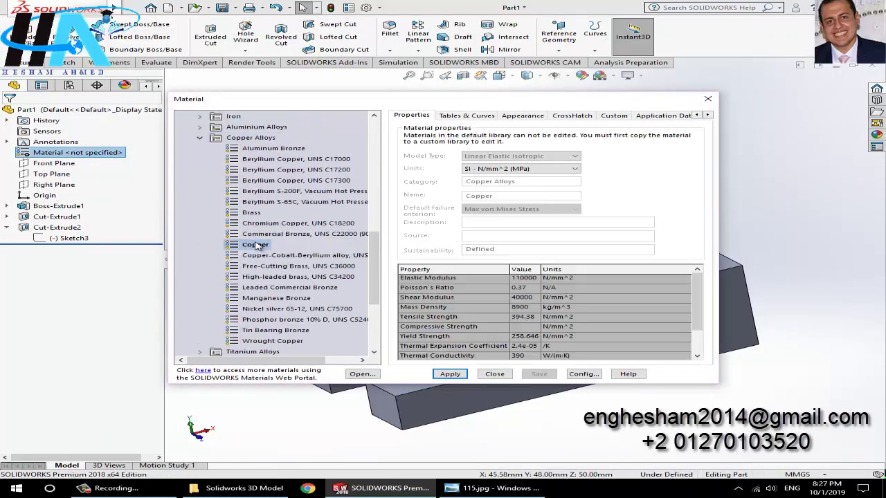
click(450, 374)
click(494, 374)
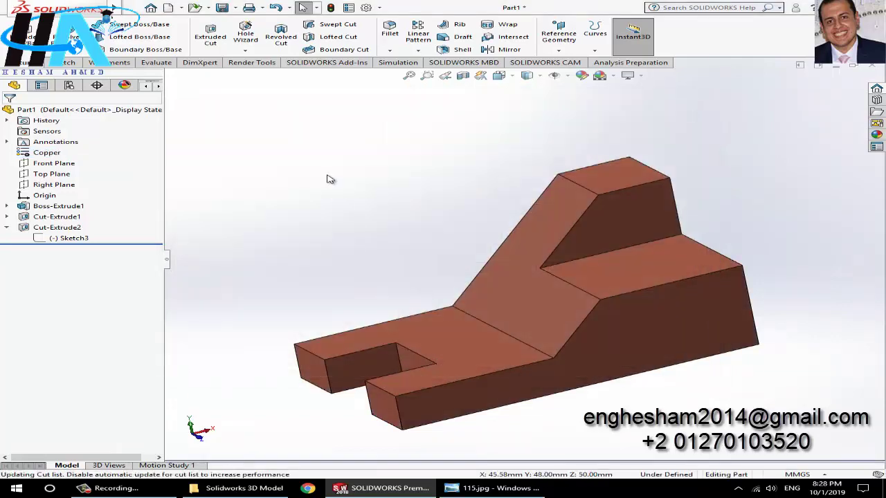
Apply the Plain White scene, then show mass properties: 843.25 g mass, 94746.67 mm³ volume.
click(613, 75)
click(635, 101)
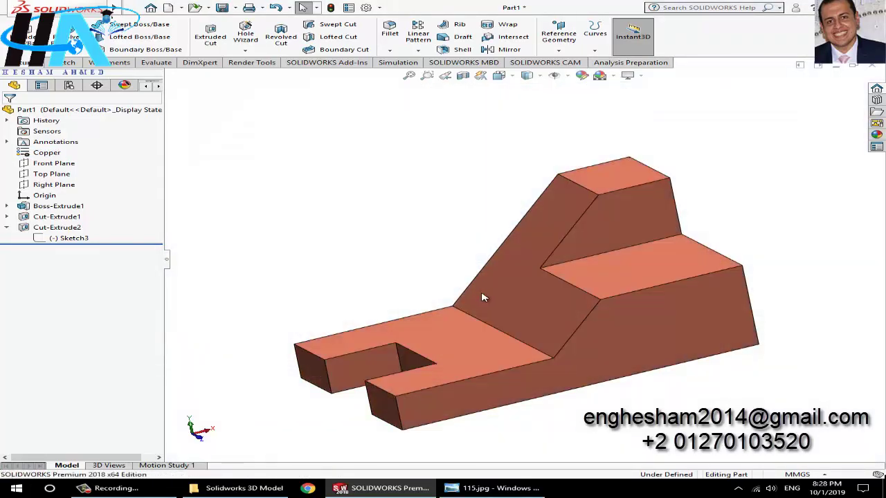
mouse_move(481, 293)
middle_down()
mouse_move(489, 321)
mouse_move(504, 306)
middle_up()
click(505, 307)
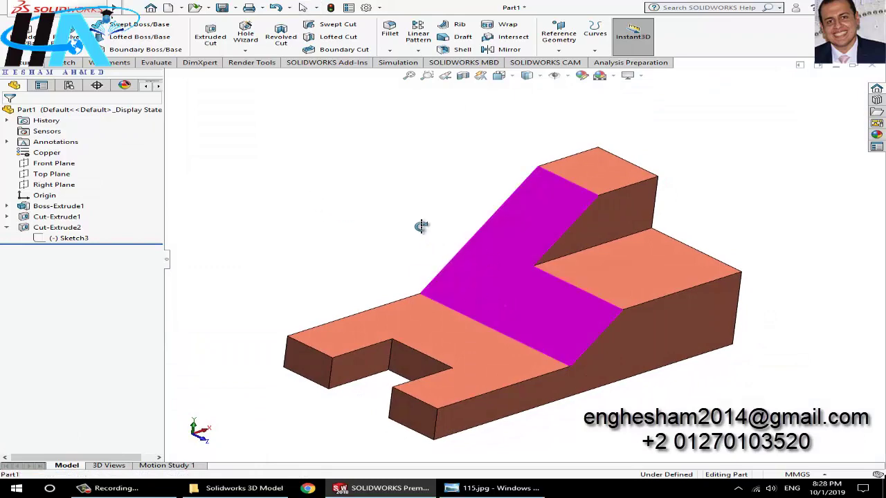
key(Escape)
click(156, 62)
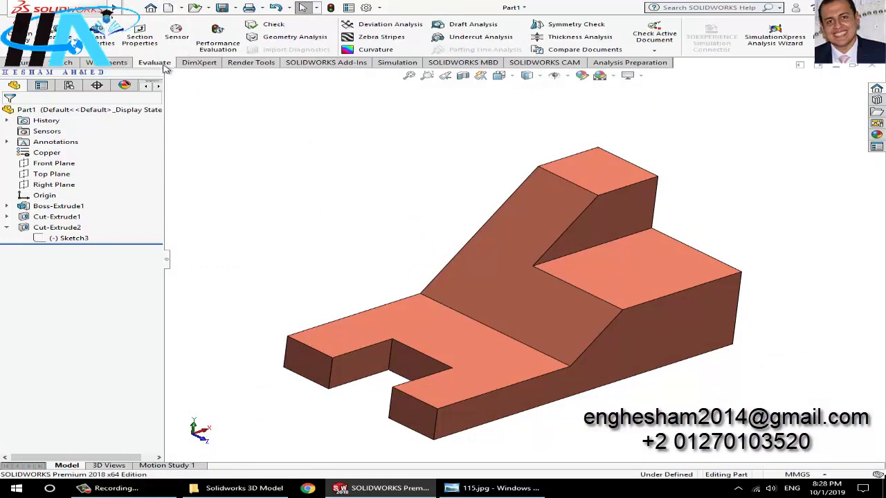
click(101, 35)
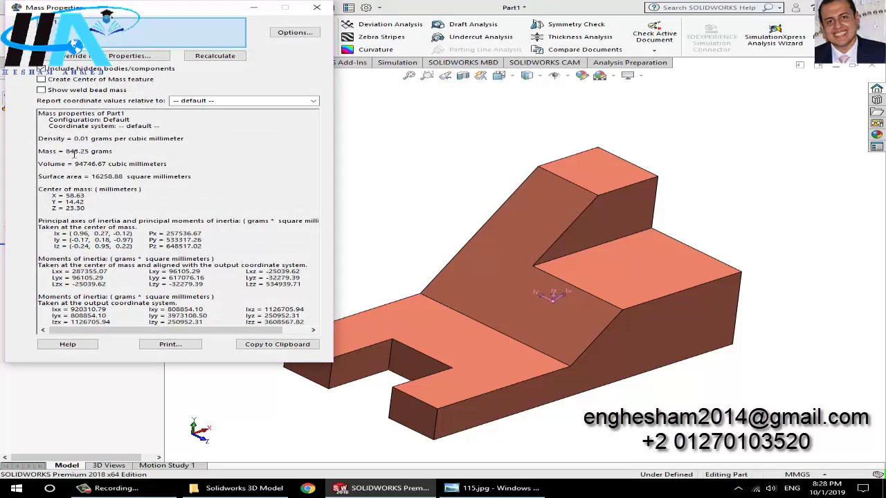
Close the mass properties report and save the part on the Desktop as 115.SLDPRT.
click(316, 7)
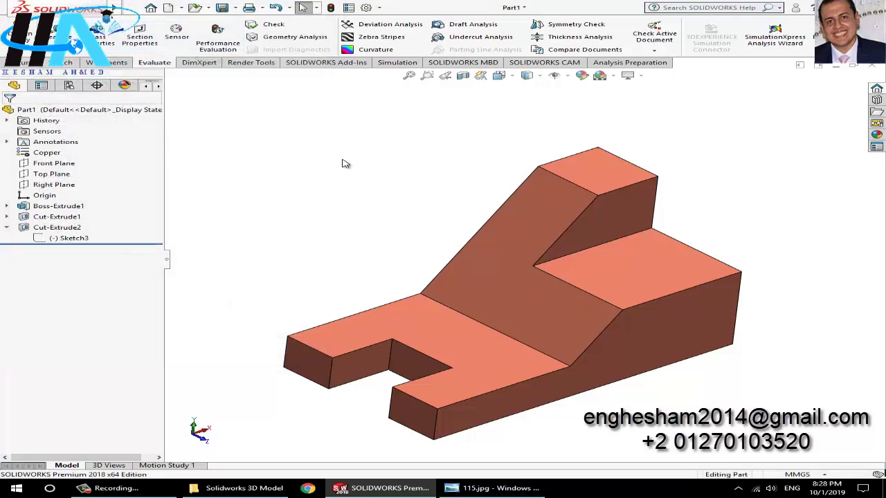
click(222, 6)
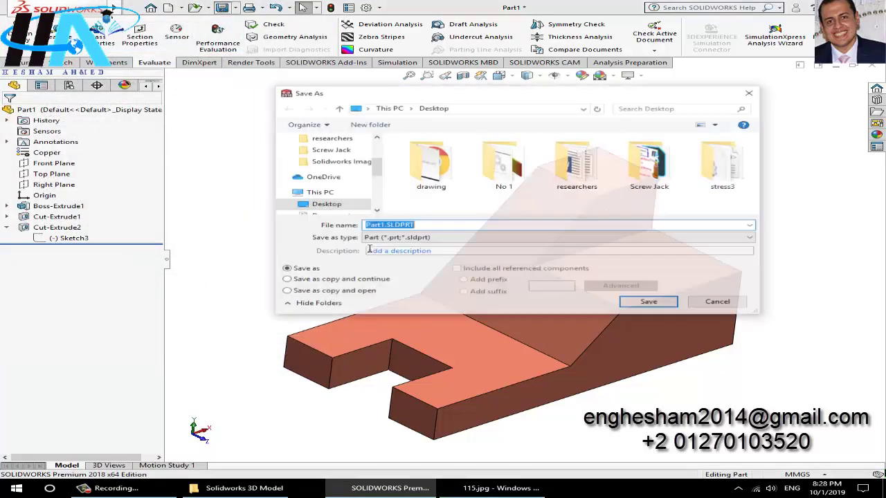
text(115)
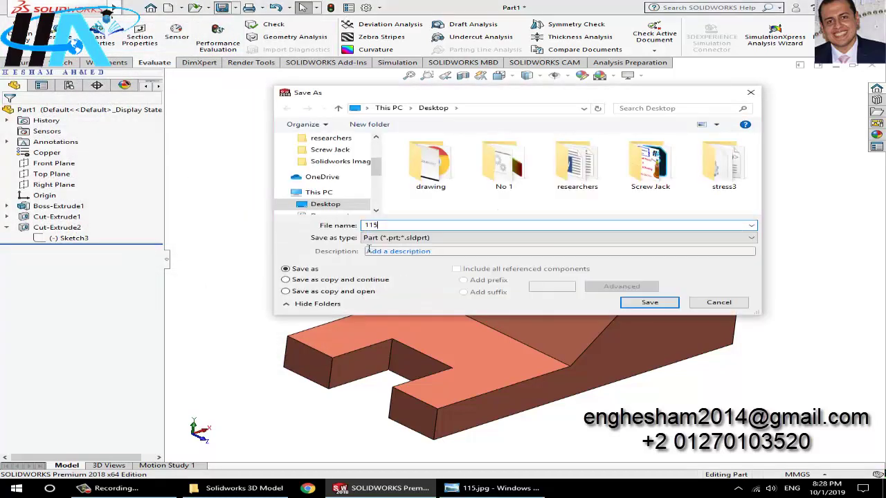
key(Return)
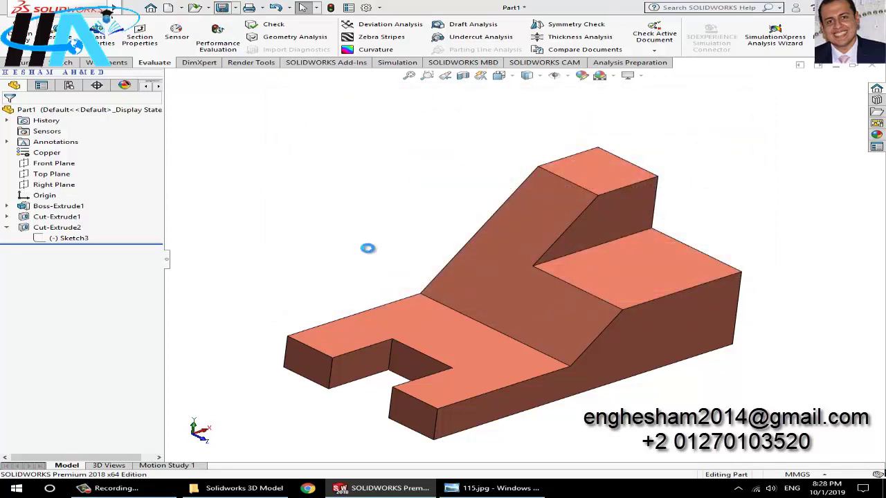